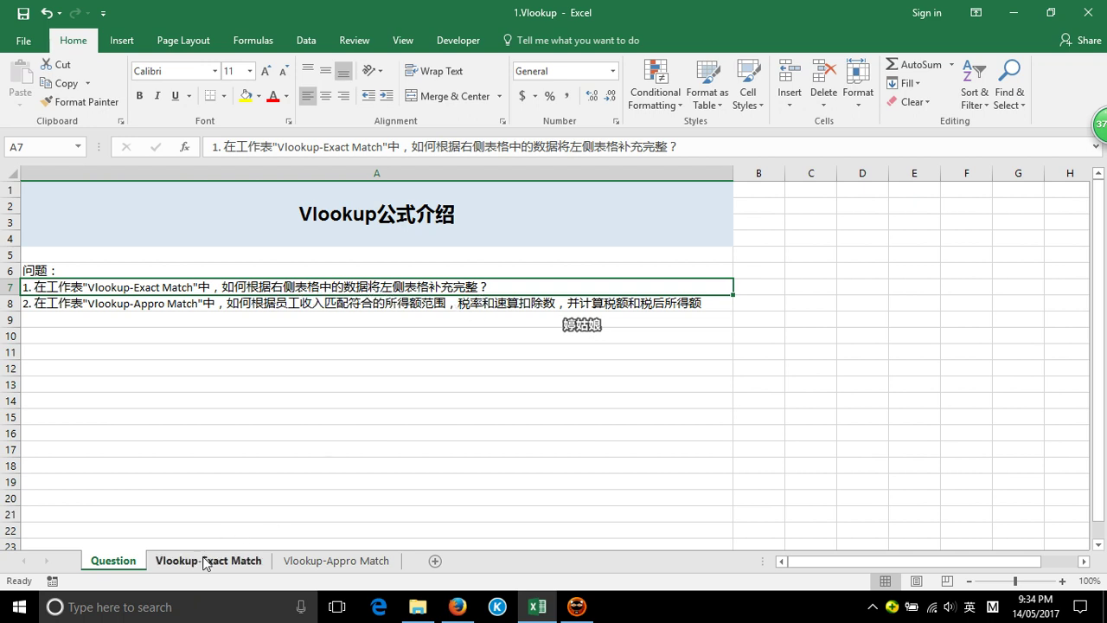
- Go to the Vlookup-Exact Match sheet with the customer sales table and product code list
click(247, 564)
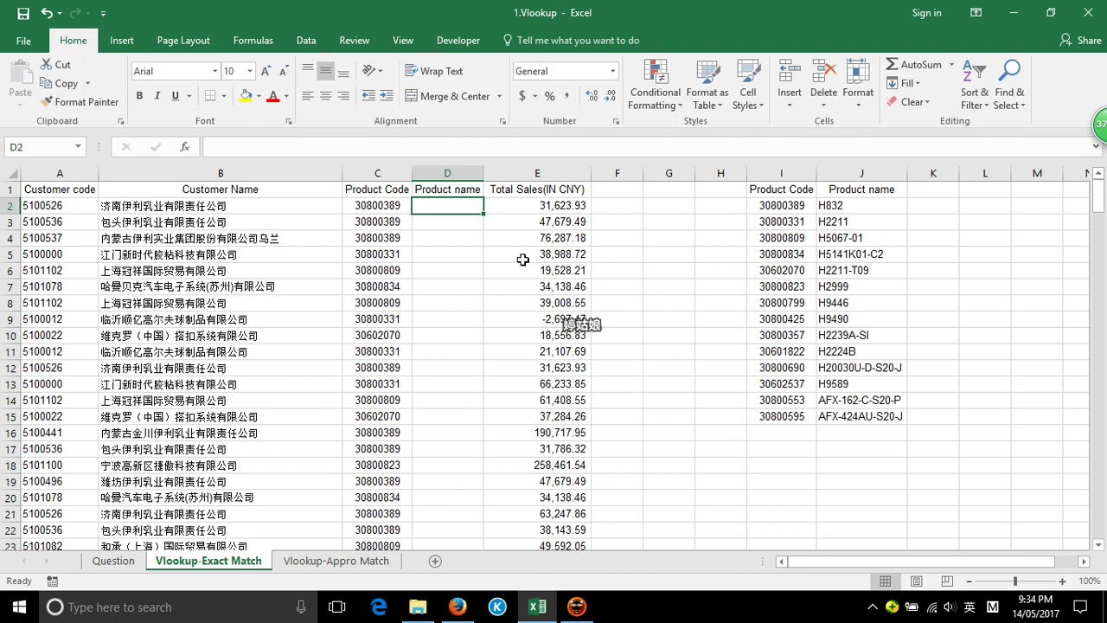
- Start a =VLOOKUP( formula in cell D2 using the =vl autocomplete
text(=v)
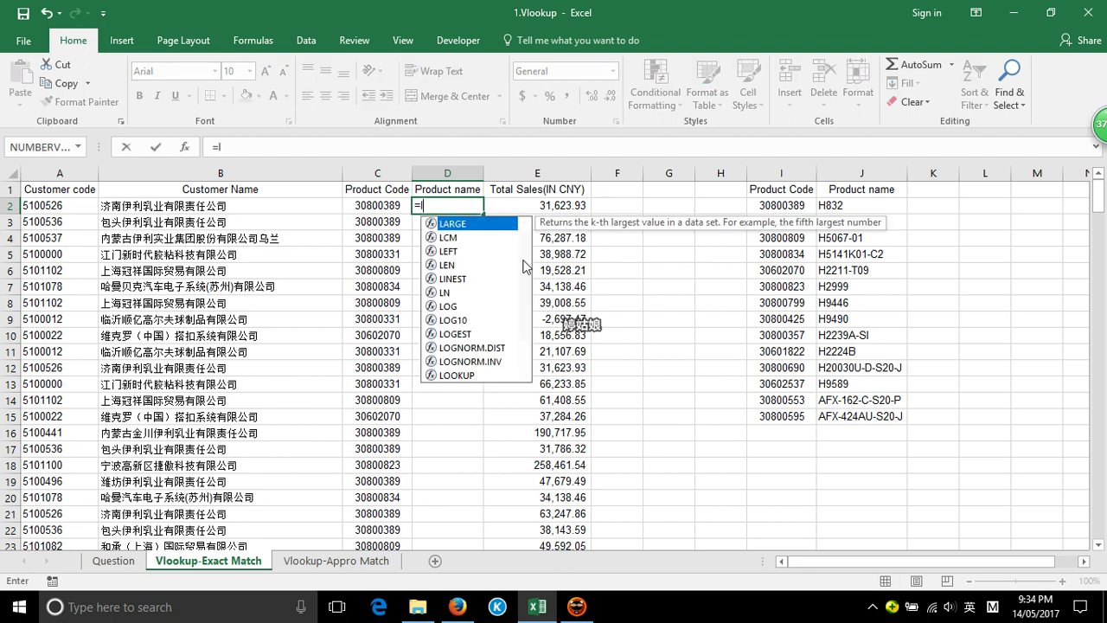
text(l)
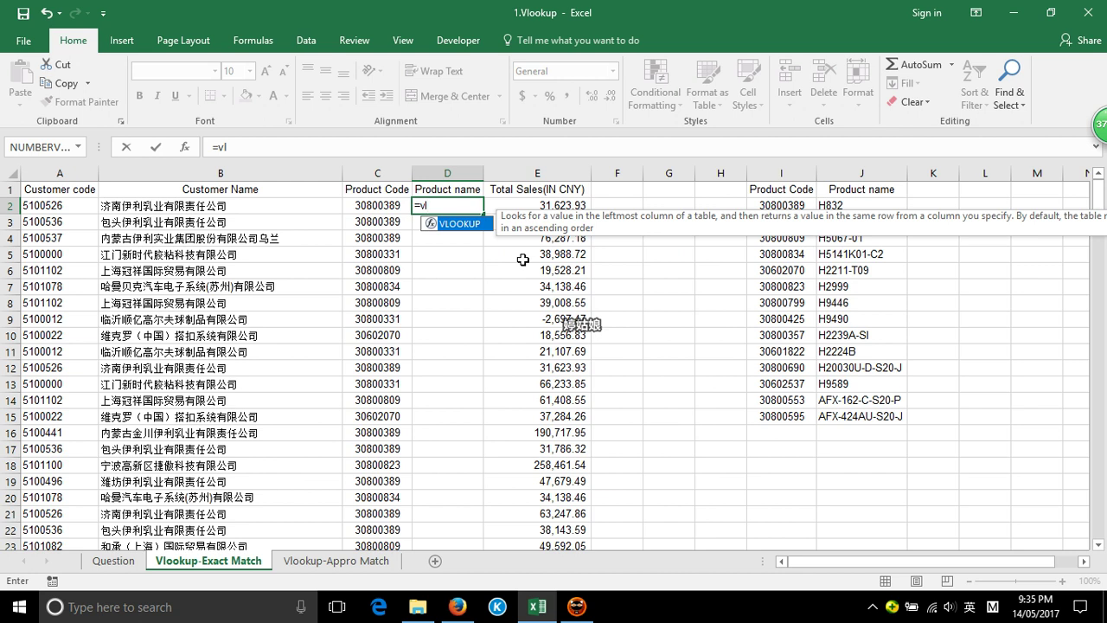
key(Tab)
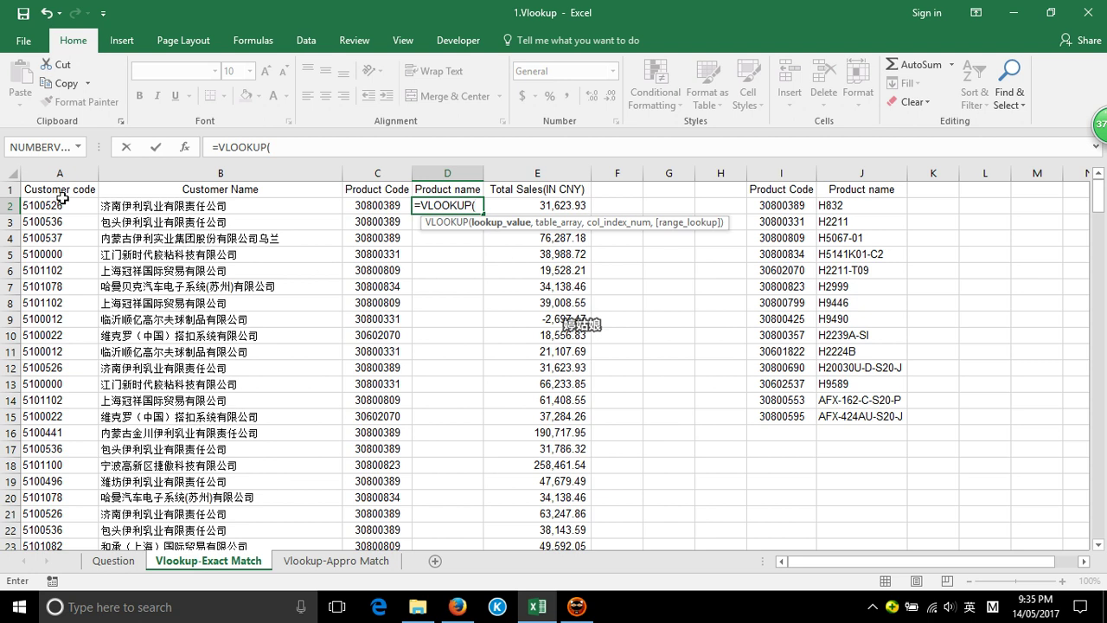
- Open the Function Arguments dialog for the VLOOKUP in D2
click(185, 151)
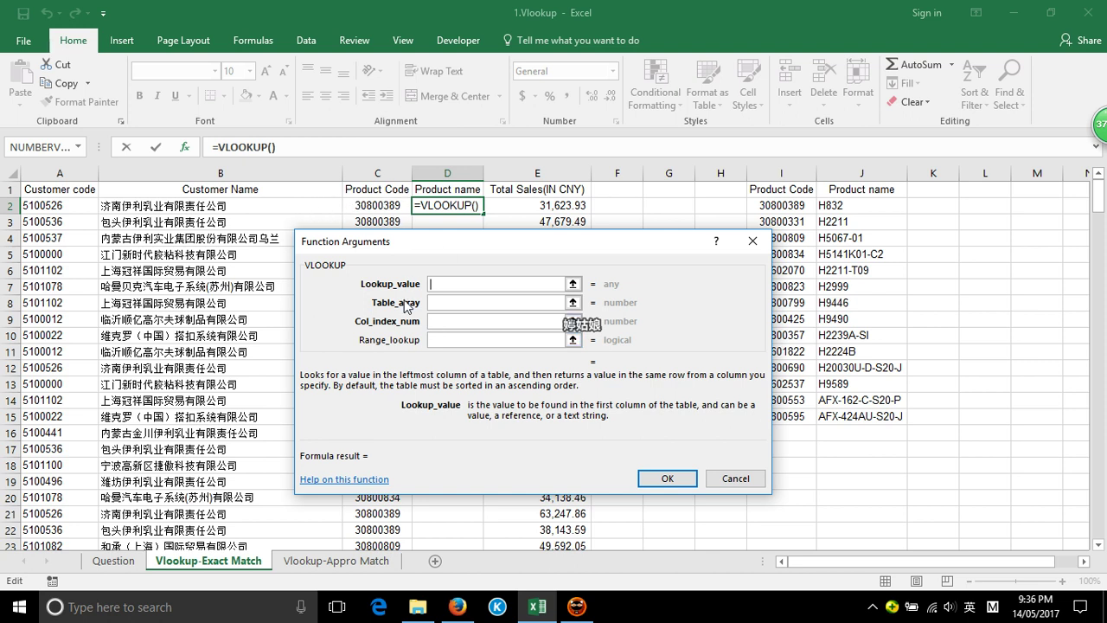
- Set Lookup_value to C2 and Table_array to the absolute range $I$2:$J$15
click(362, 205)
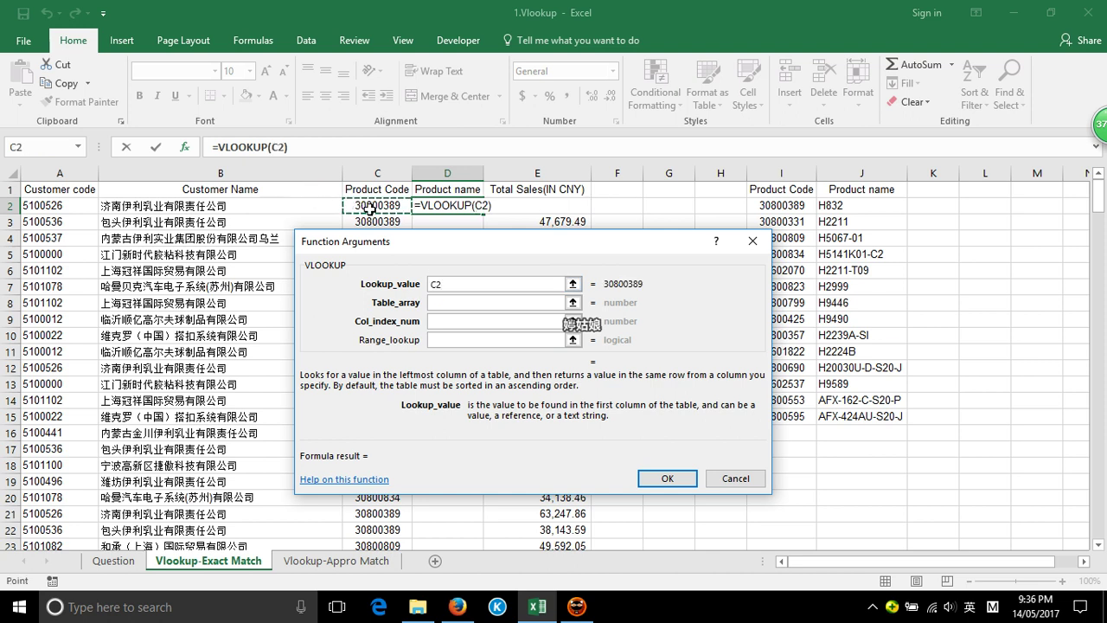
click(443, 305)
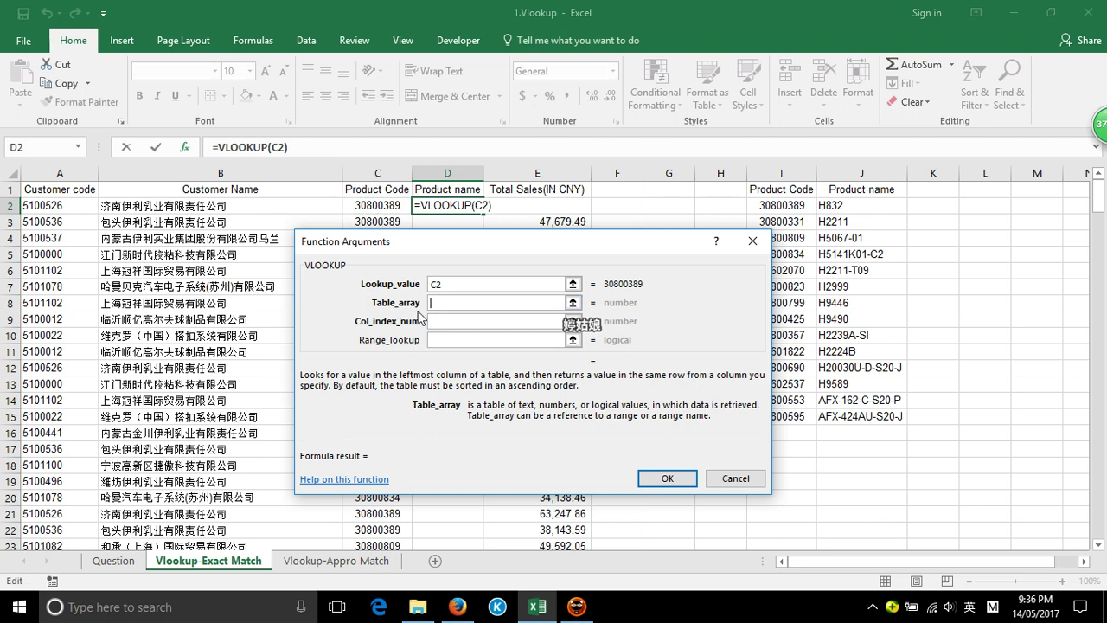
click(782, 205)
mouse_move(781, 205)
mouse_down()
mouse_move(831, 205)
mouse_move(854, 417)
mouse_up()
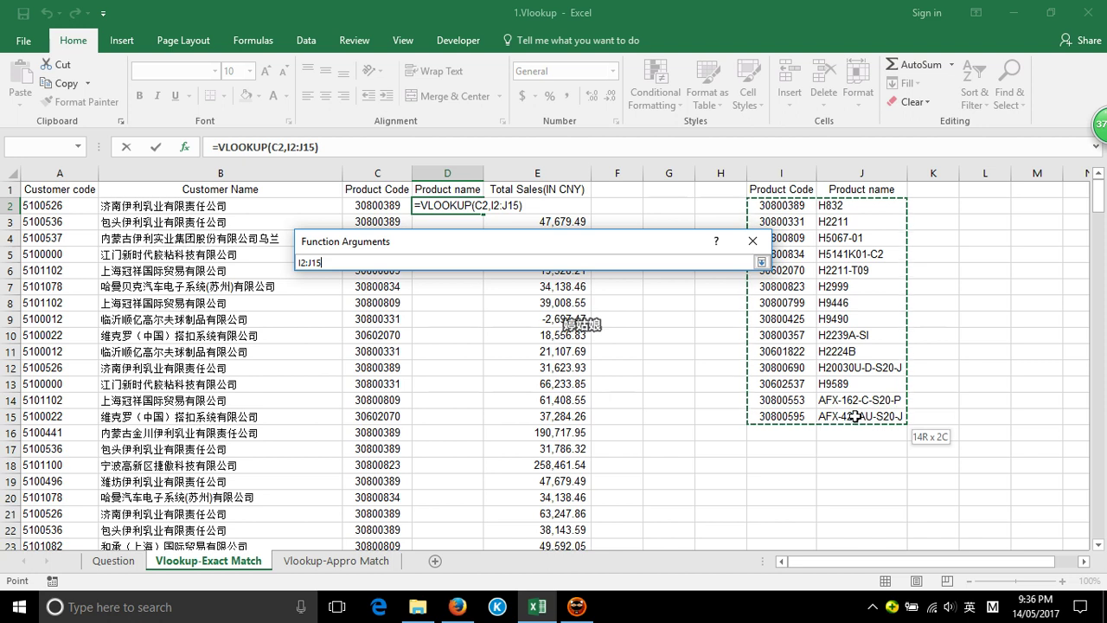
drag(854, 417, 854, 417)
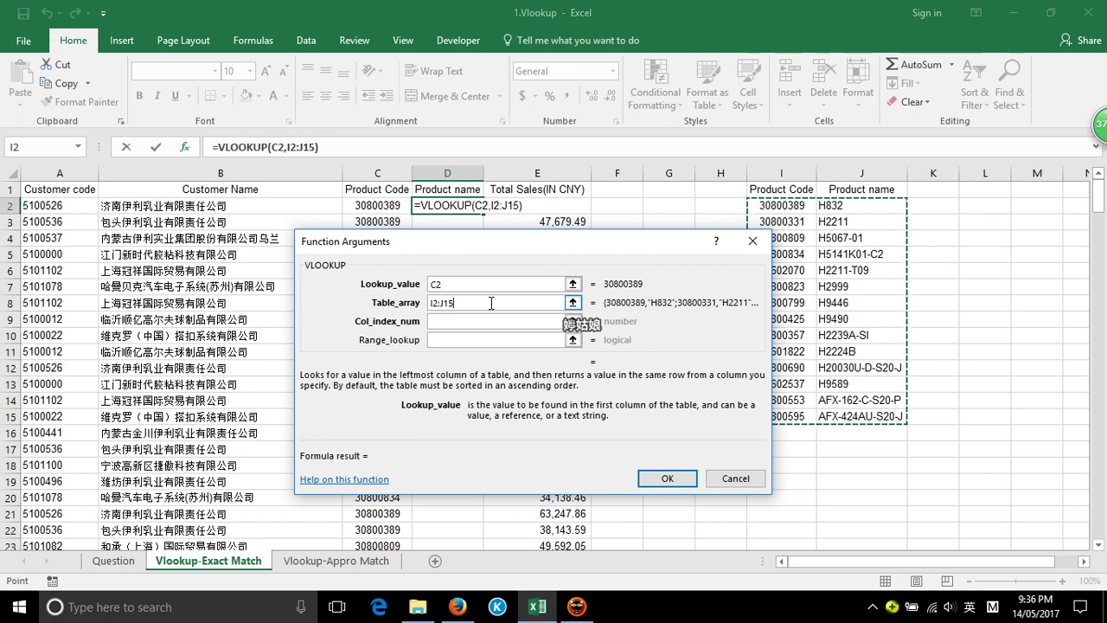
key(F4)
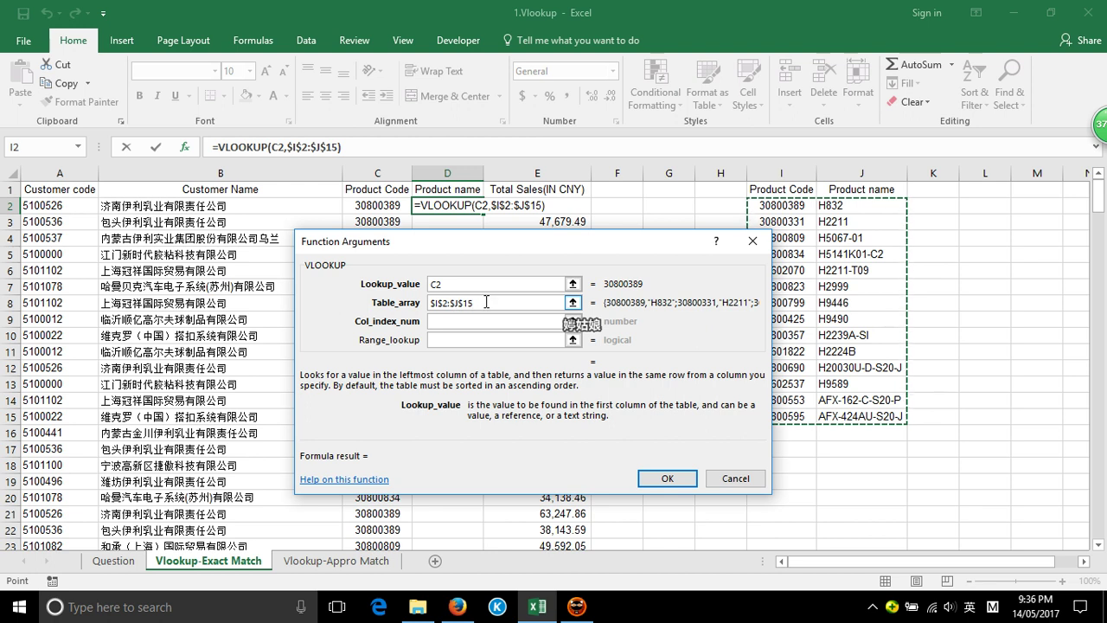
click(445, 320)
click(441, 322)
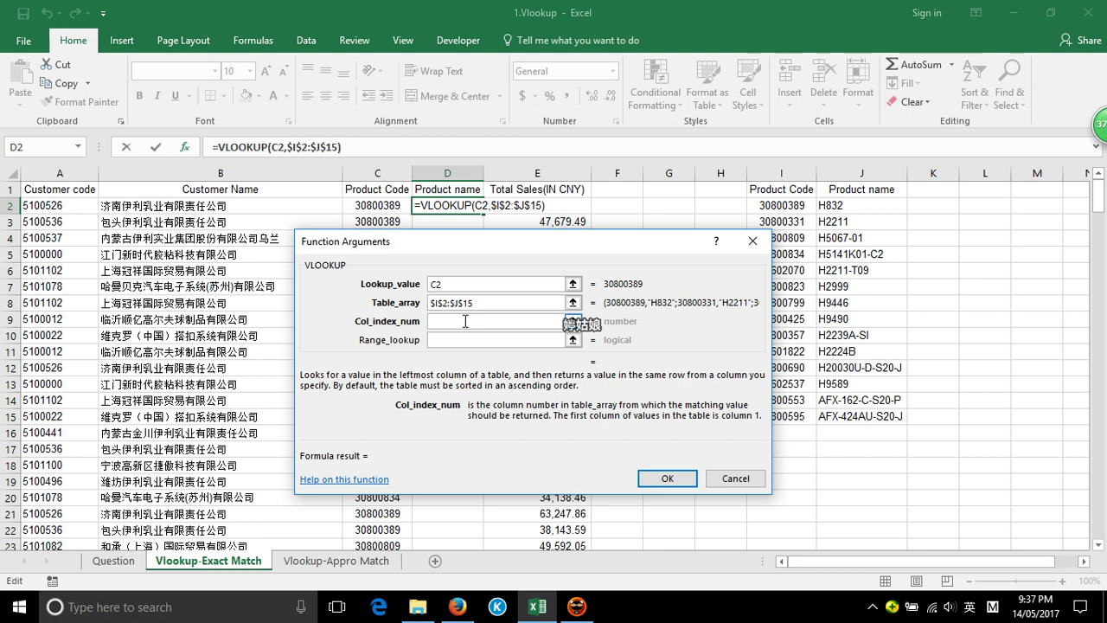
- Finish the VLOOKUP with column 2 and exact match 0, returning H832 in D2
text(2)
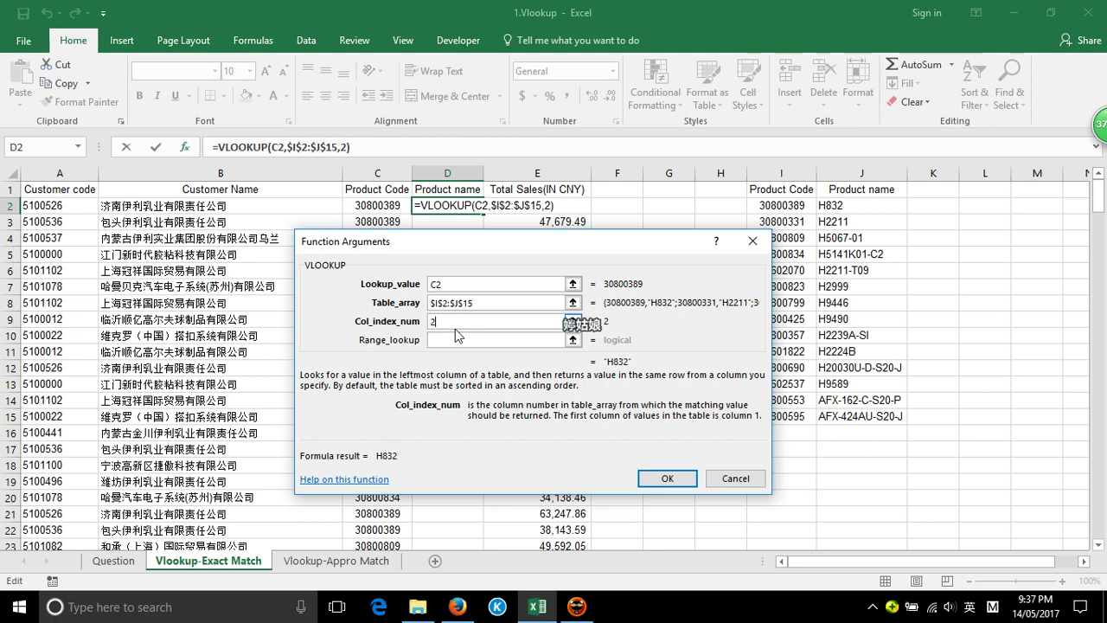
click(457, 340)
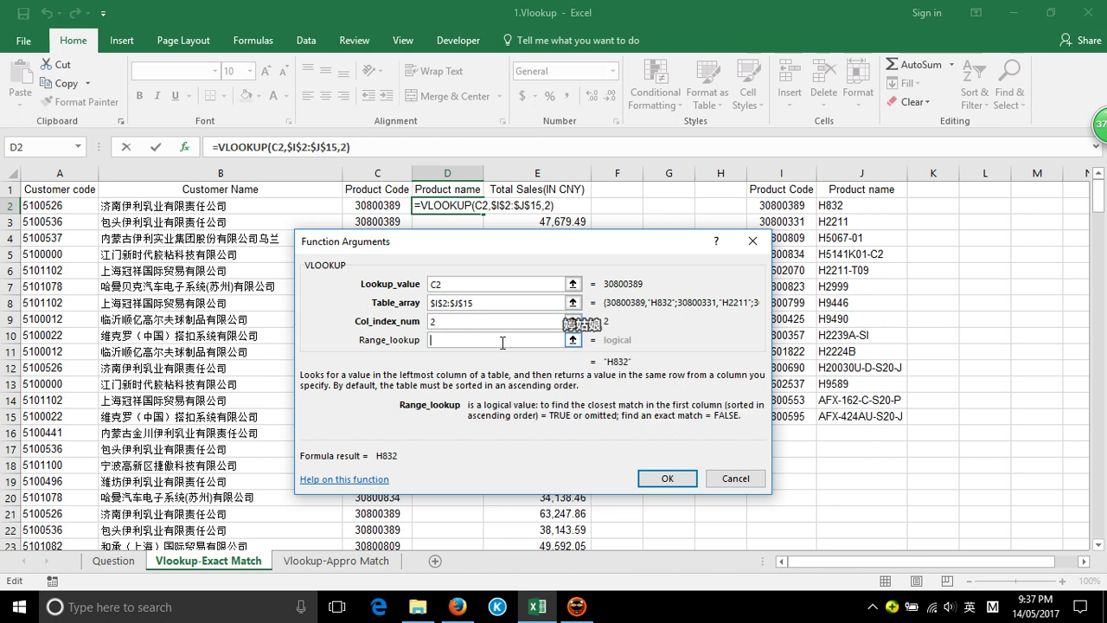
text(0)
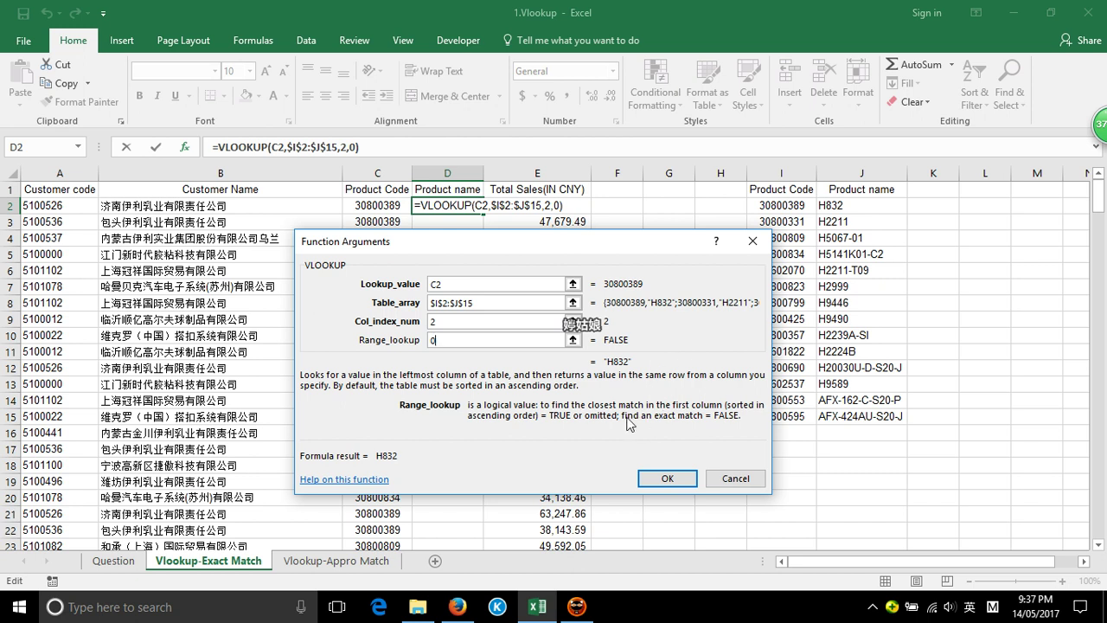
click(668, 480)
- Copy the D2 lookup down column D through row 233, e.g. D6 shows H5067-01
drag(484, 217, 480, 294)
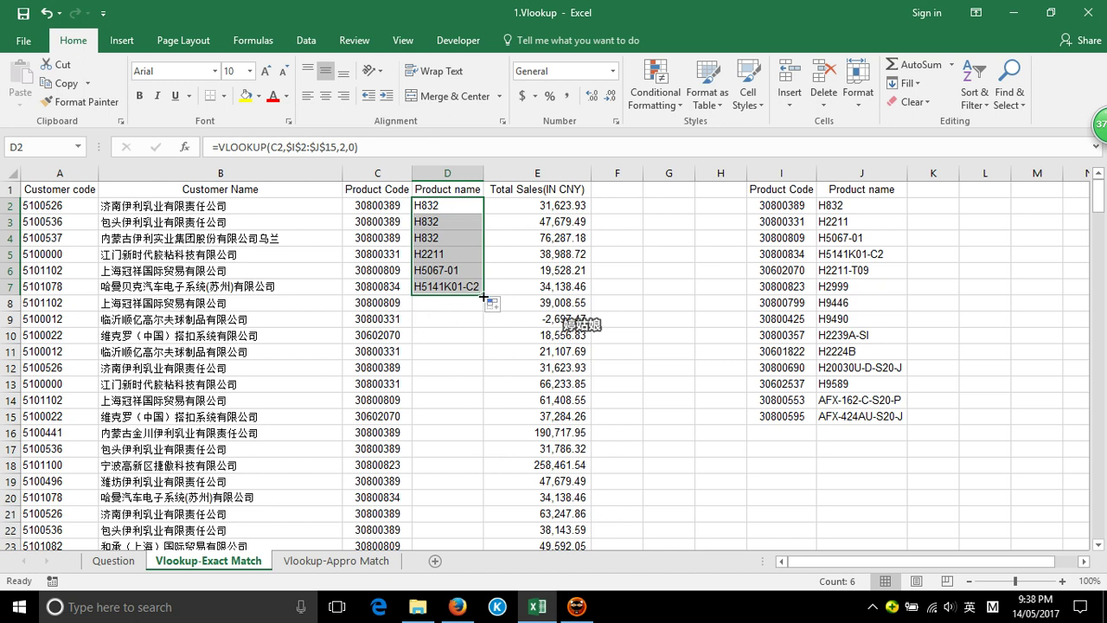
double_click(483, 297)
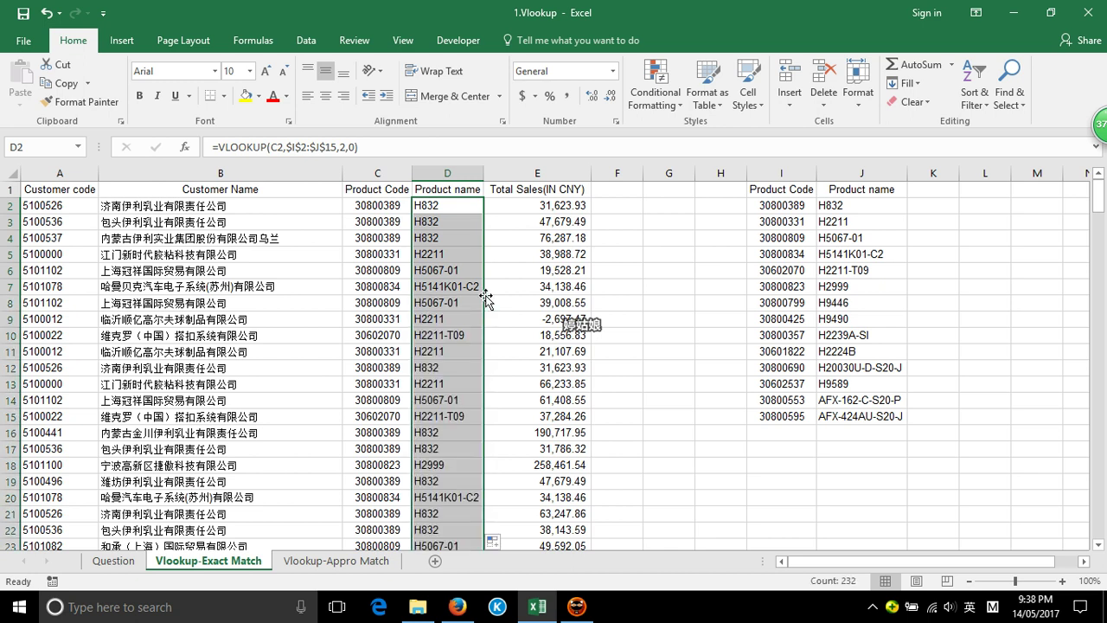
mouse_move(1101, 207)
mouse_down()
mouse_move(1102, 474)
mouse_move(1069, 516)
mouse_up()
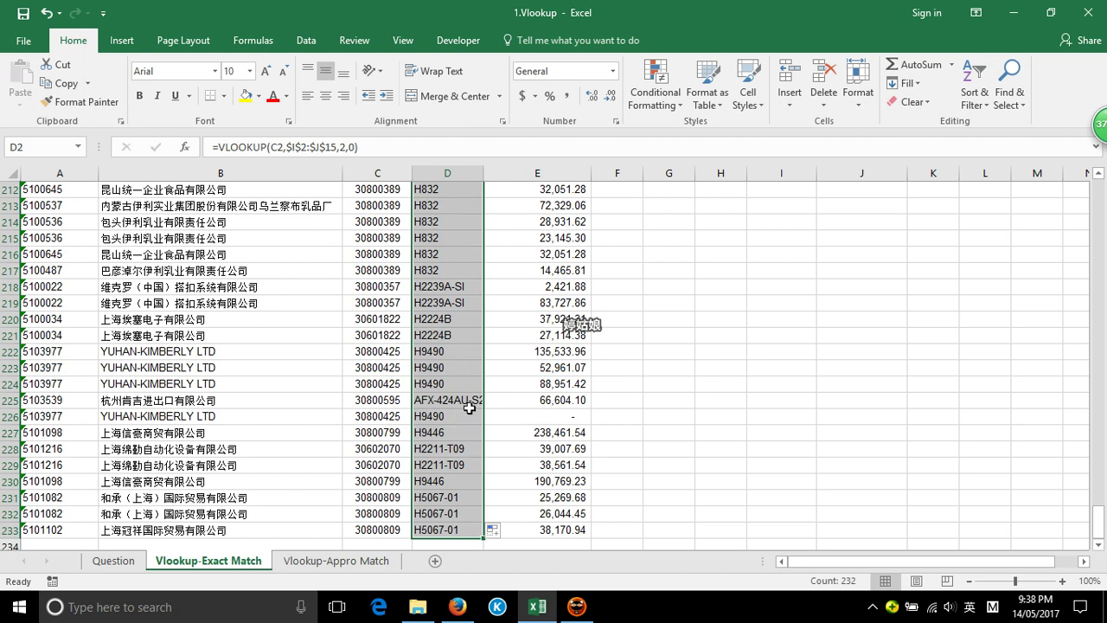
scroll(759, 438, down, 1)
drag(1099, 519, 1100, 196)
click(457, 275)
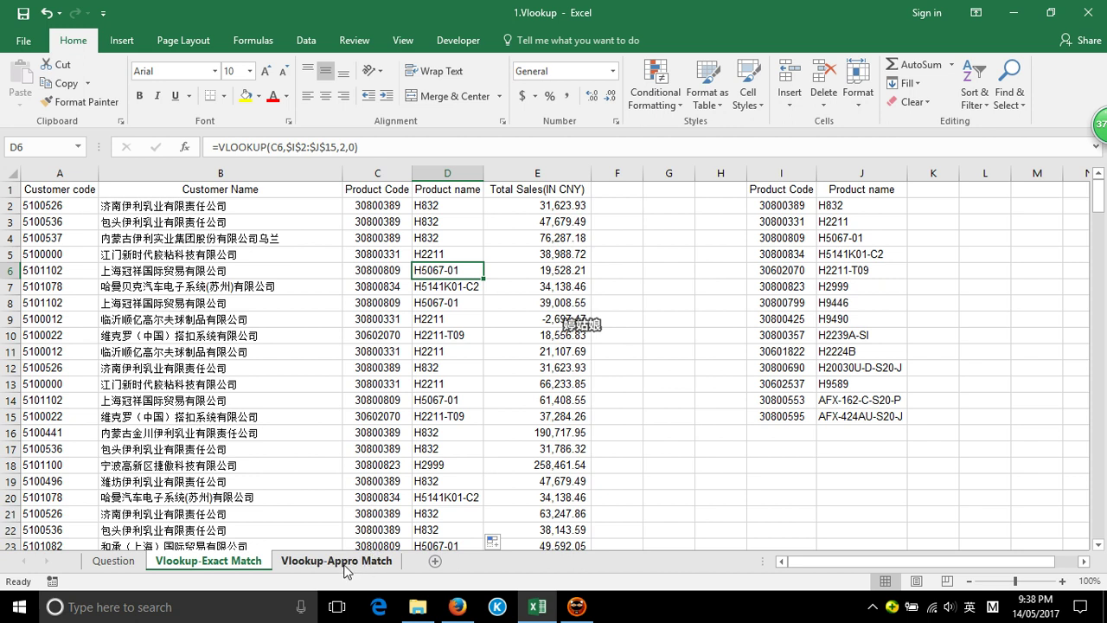
click(364, 566)
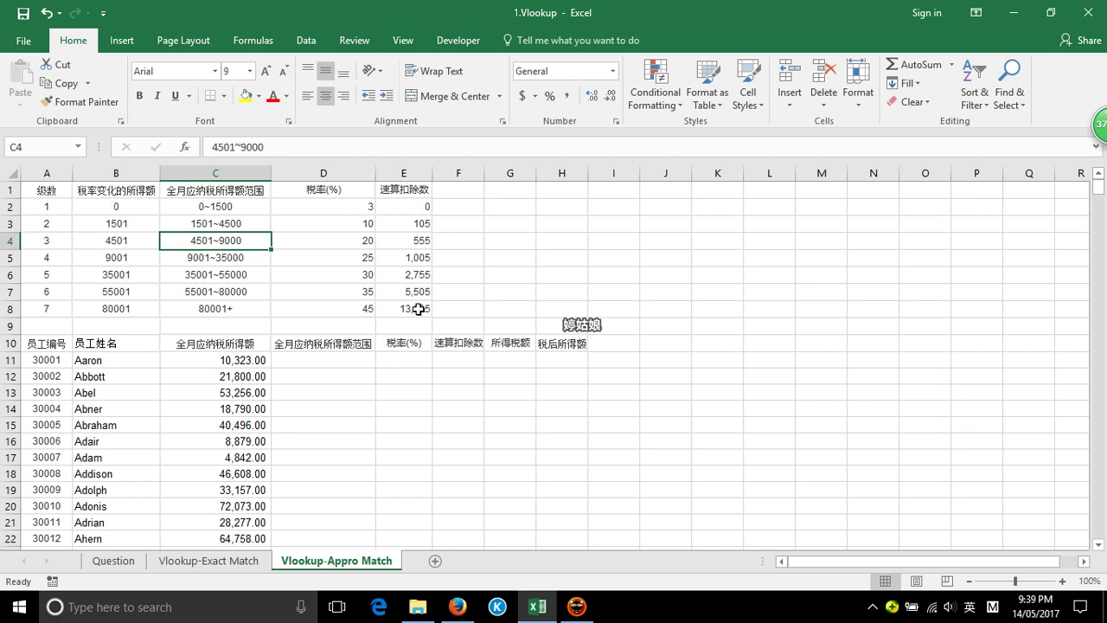
click(90, 220)
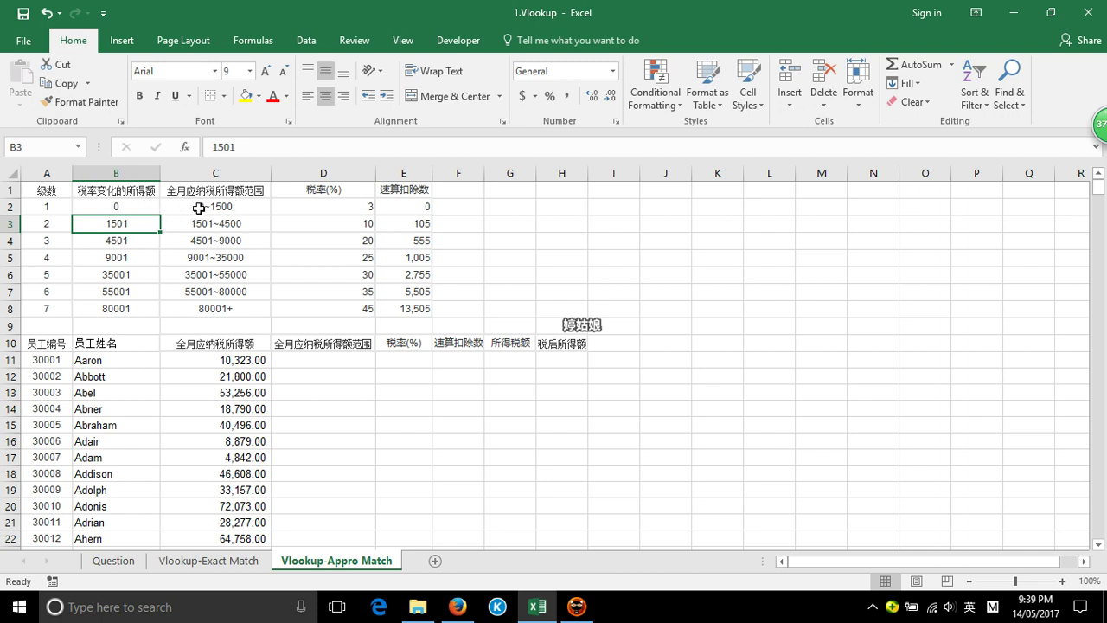
click(200, 209)
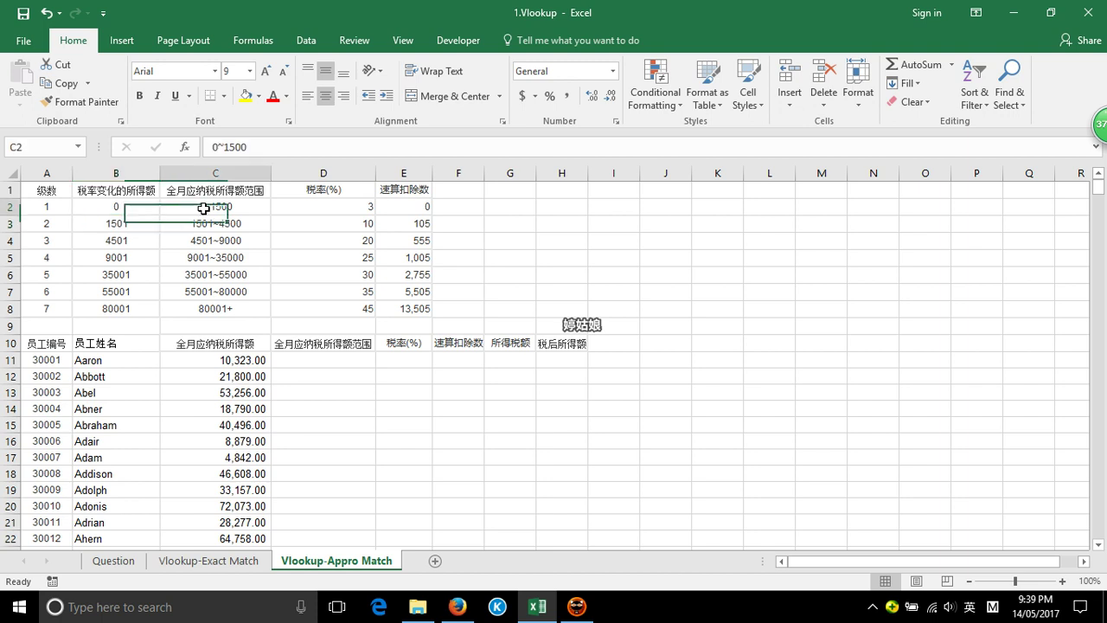
click(325, 206)
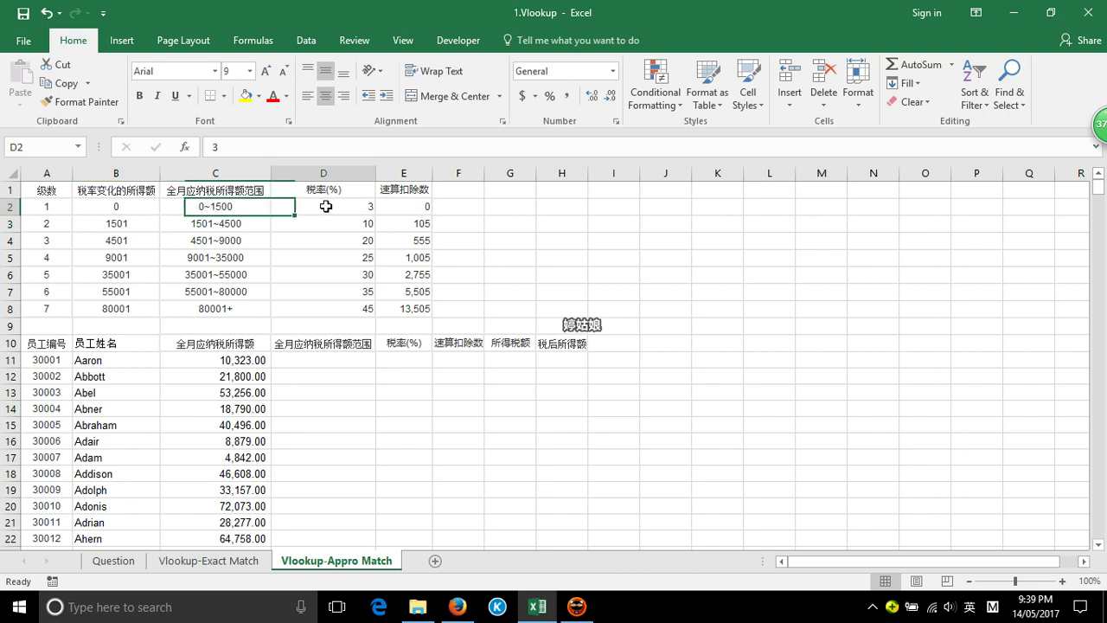
click(115, 226)
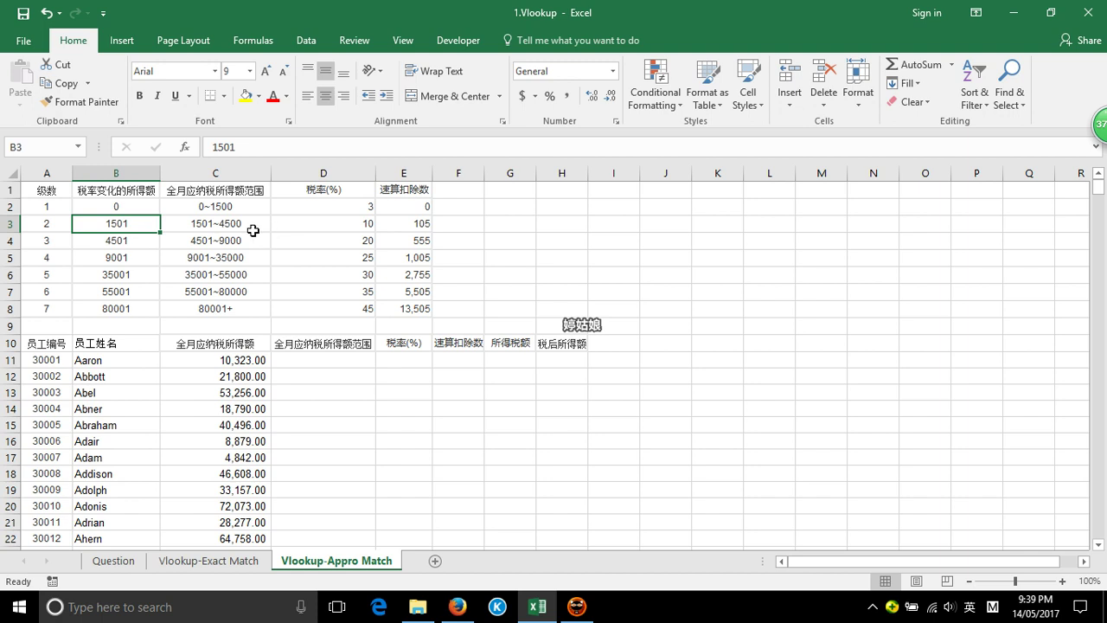
click(340, 223)
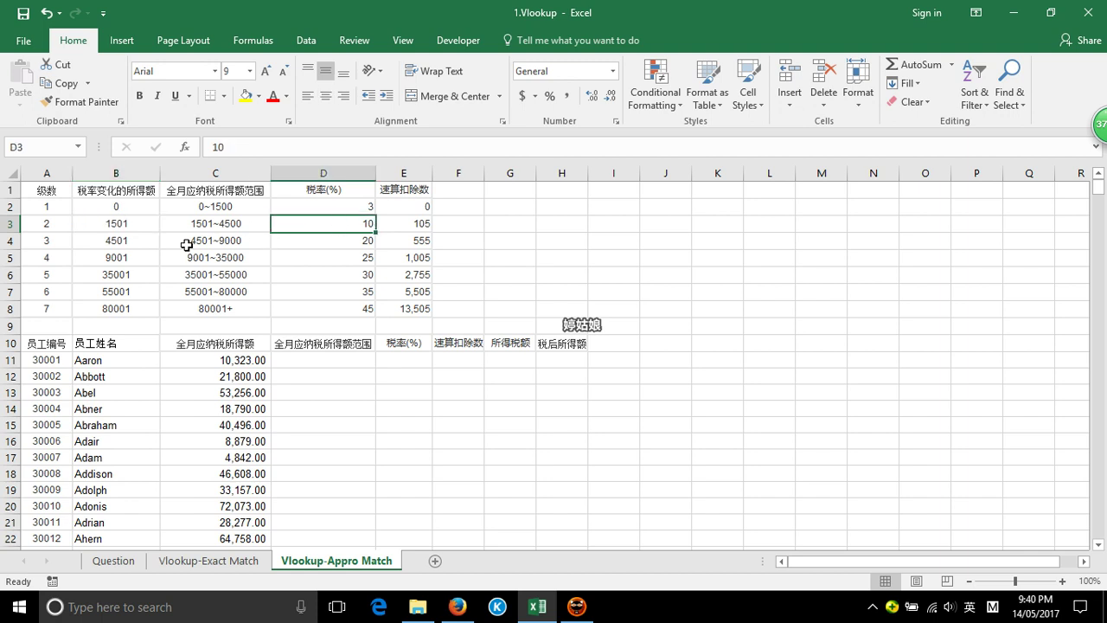
click(111, 240)
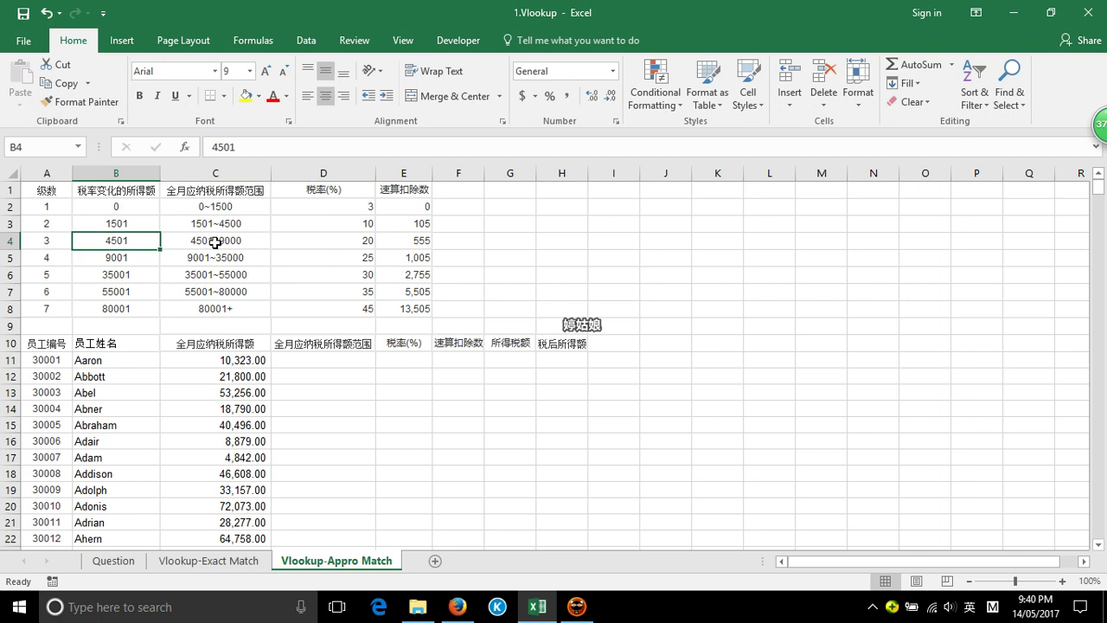
click(331, 241)
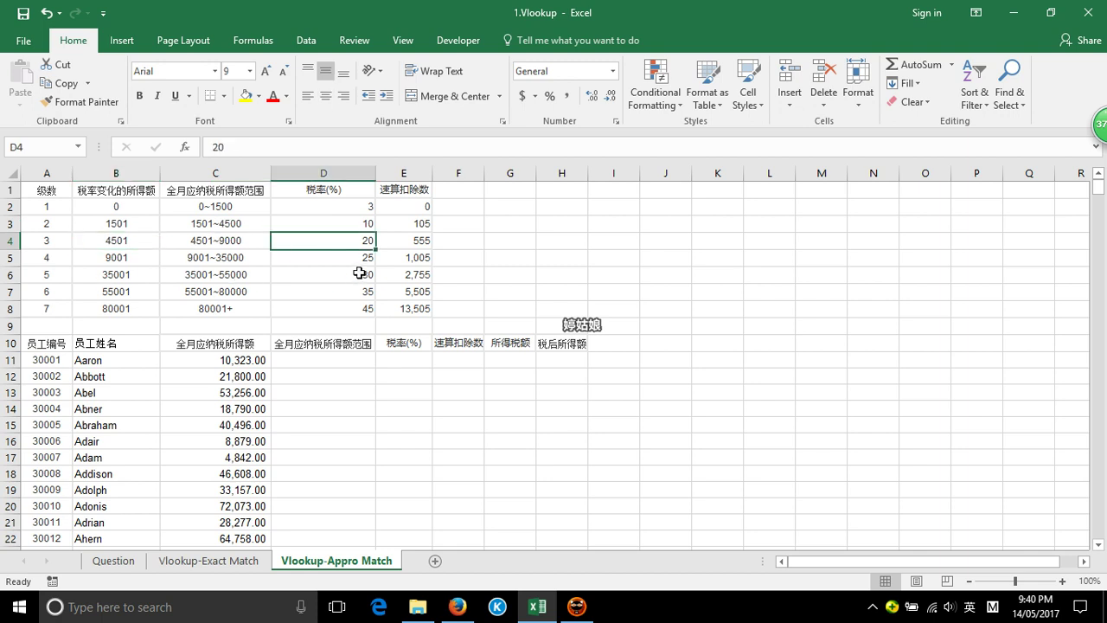
click(236, 207)
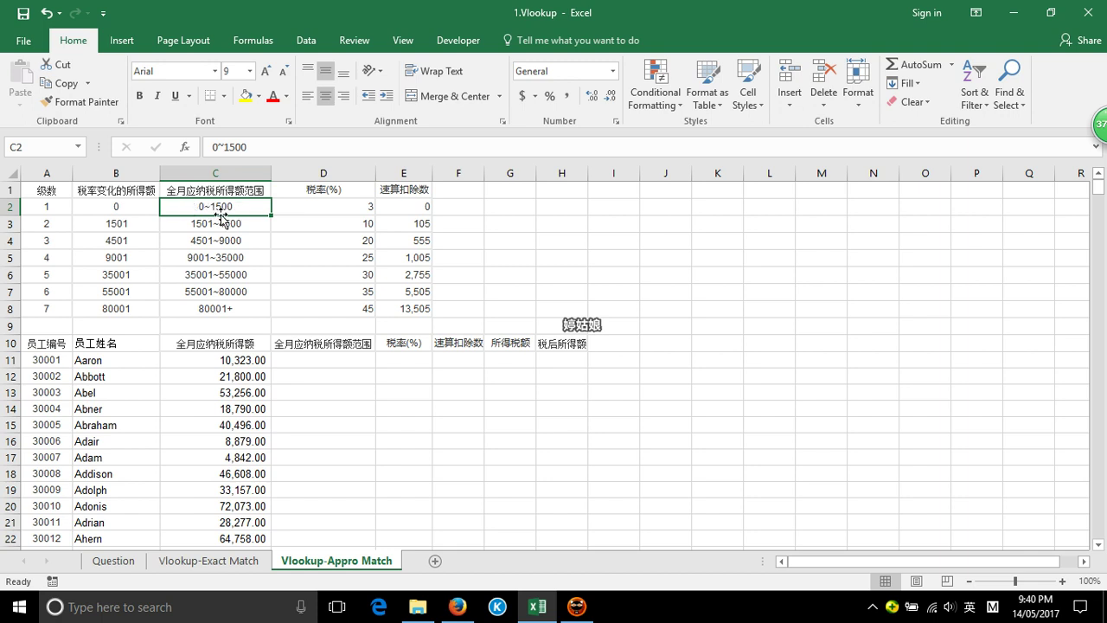
click(345, 207)
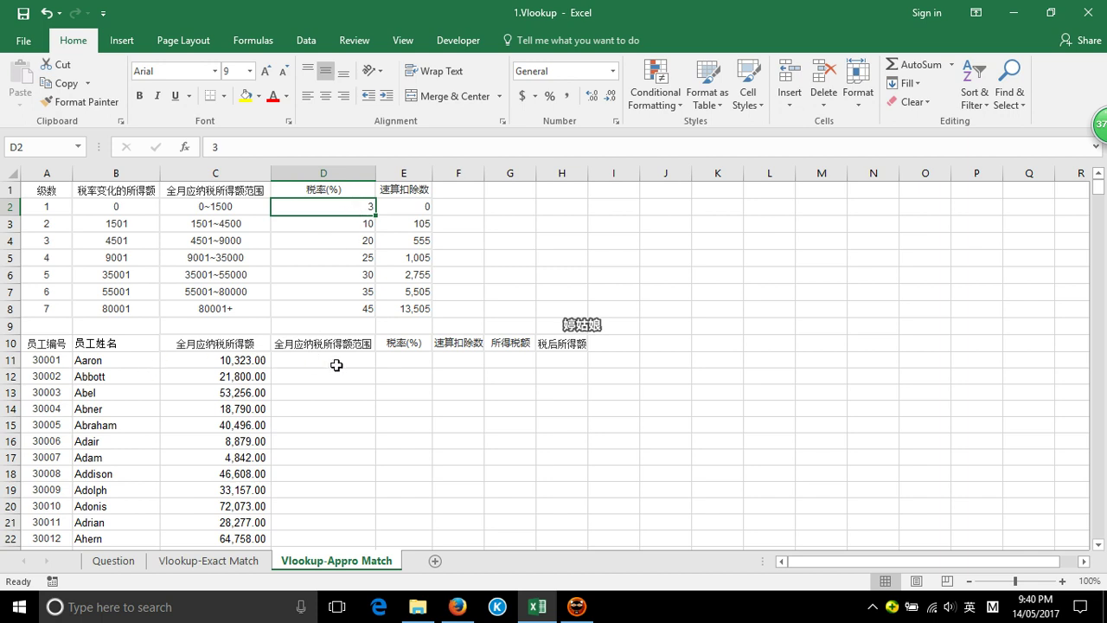
click(339, 362)
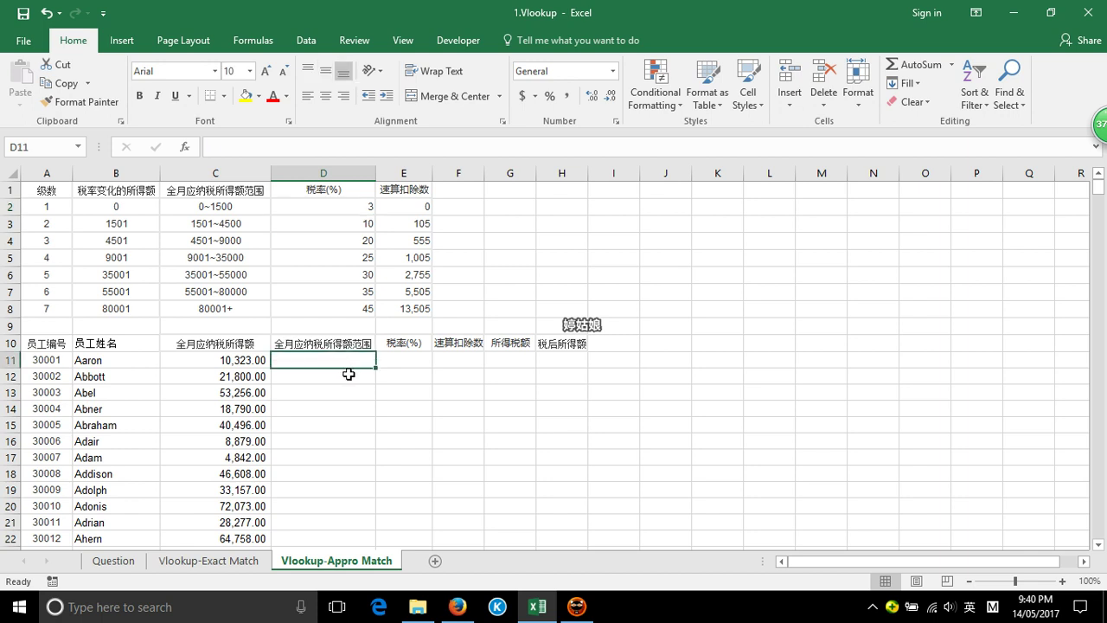
click(201, 206)
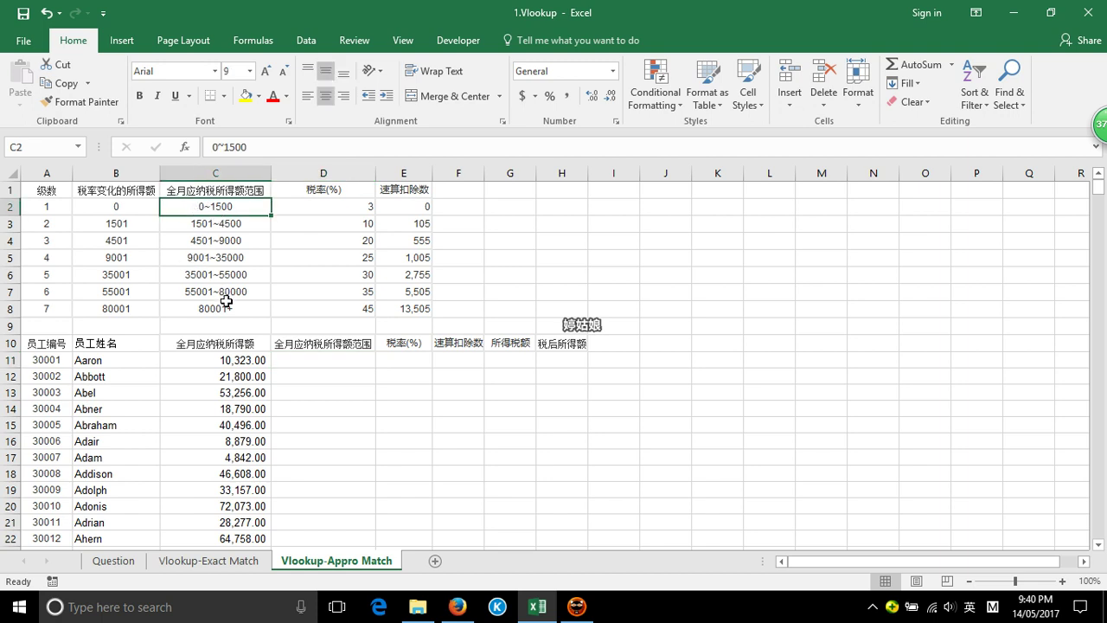
click(345, 364)
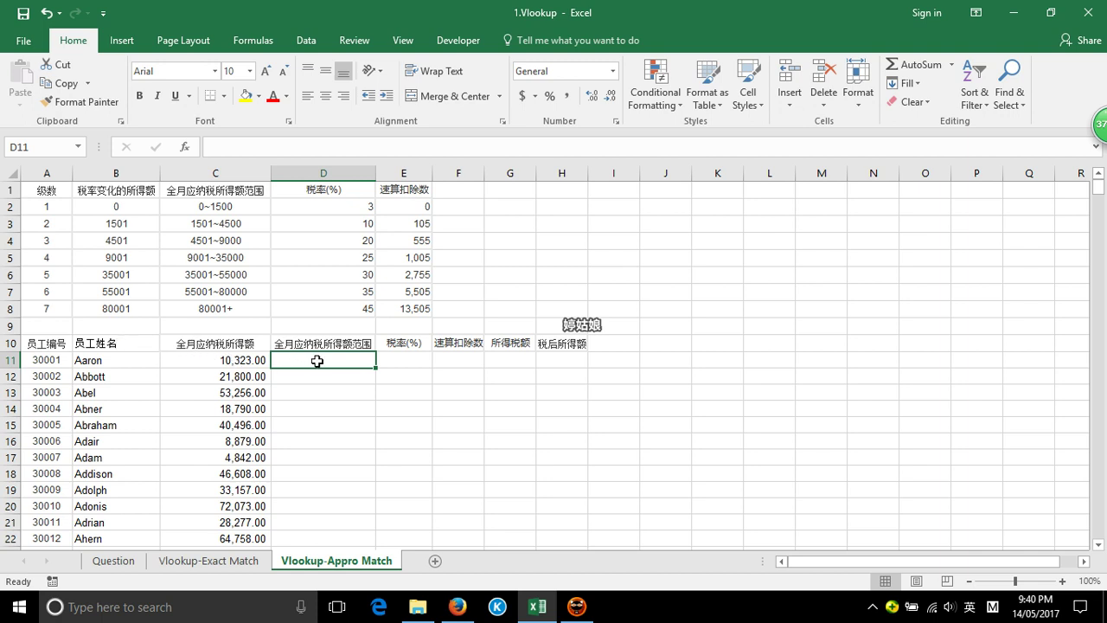
click(189, 360)
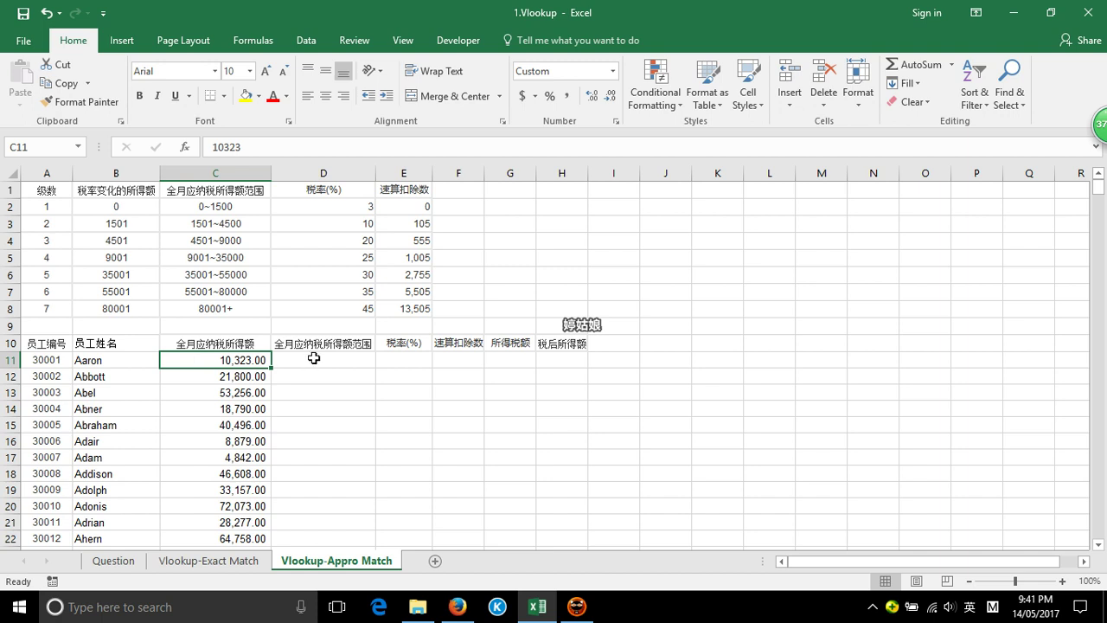
click(313, 358)
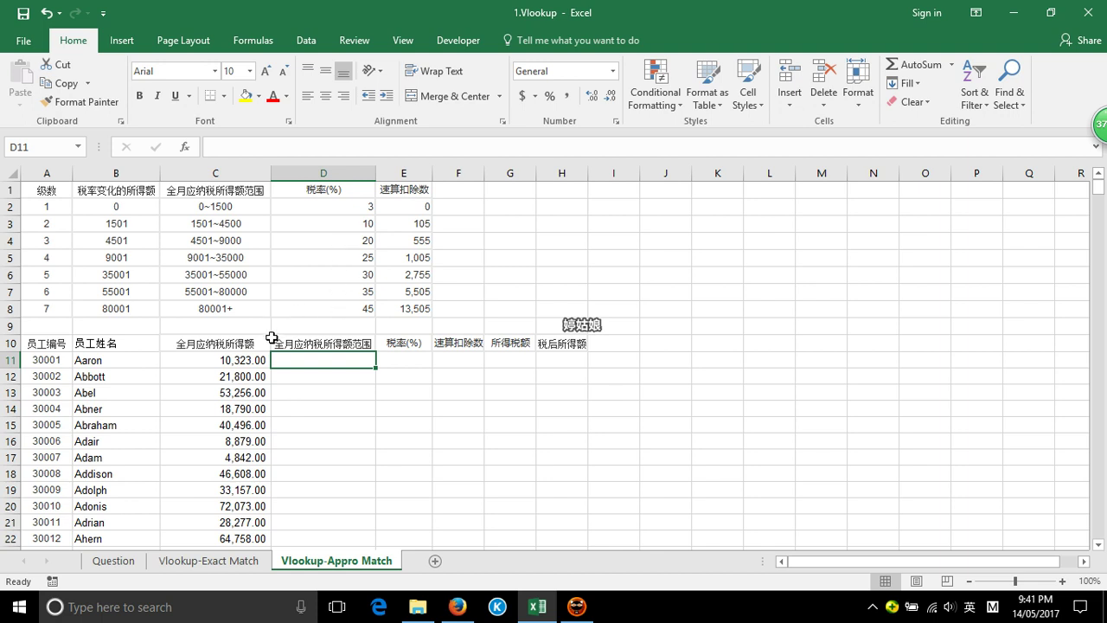
click(184, 359)
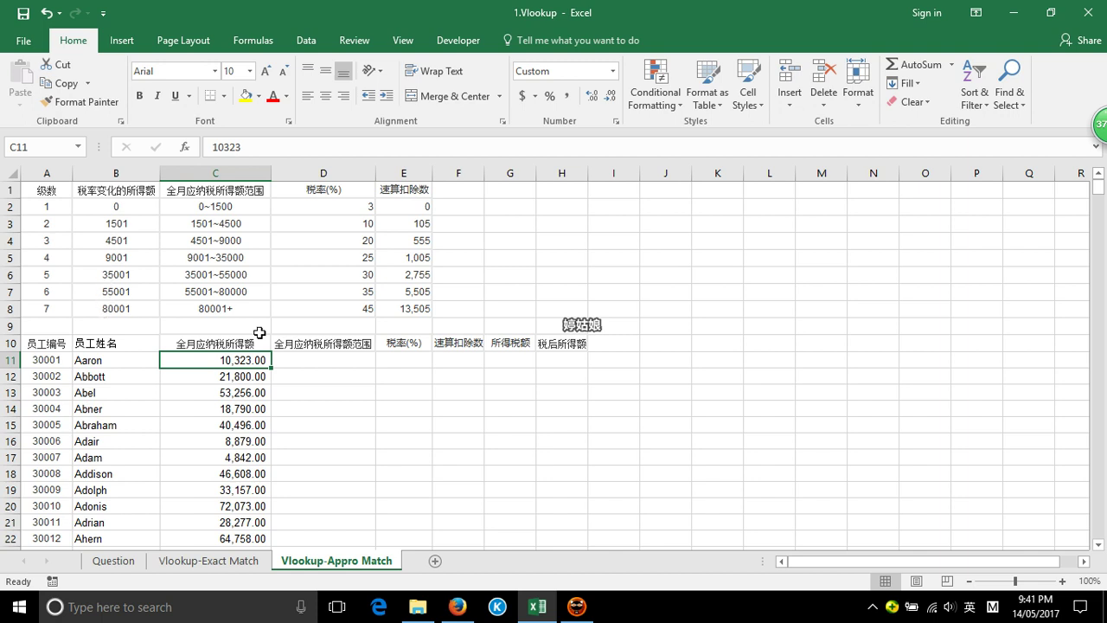
click(322, 356)
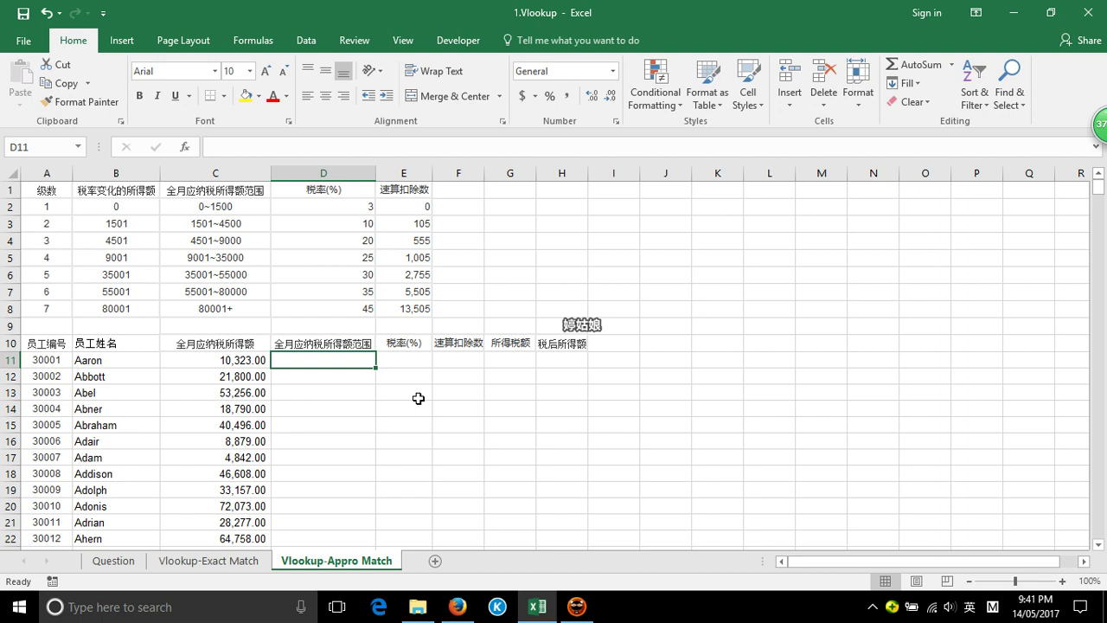
- Enter =VLOOKUP(C11,$B$2:$C$8,2,1) in D11 to find the first employee's income bracket
text(=v)
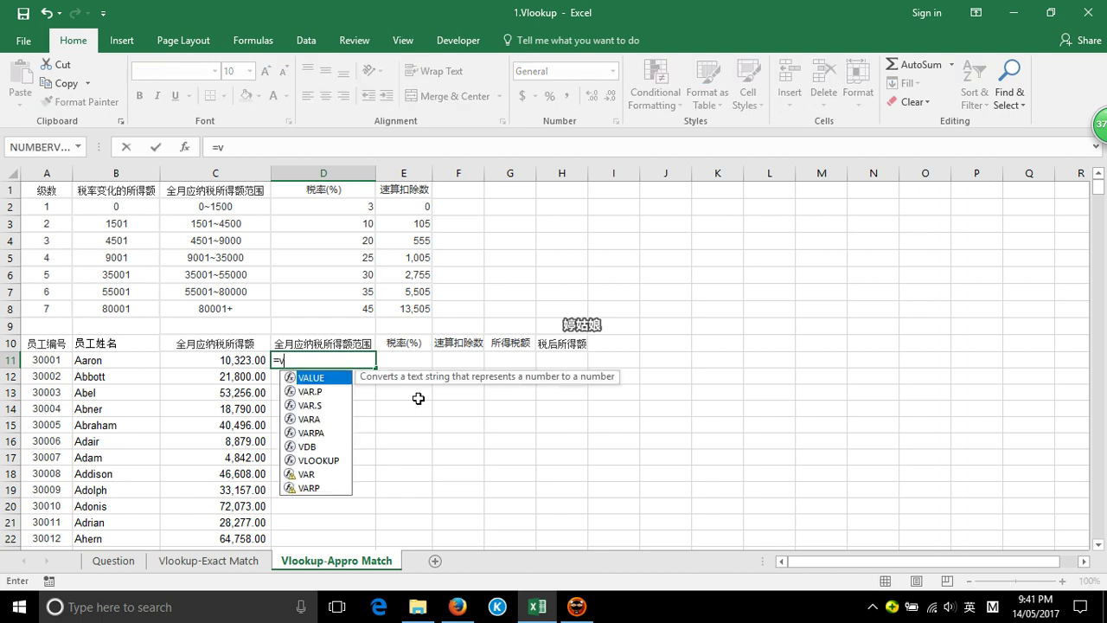
text(l)
key(Tab)
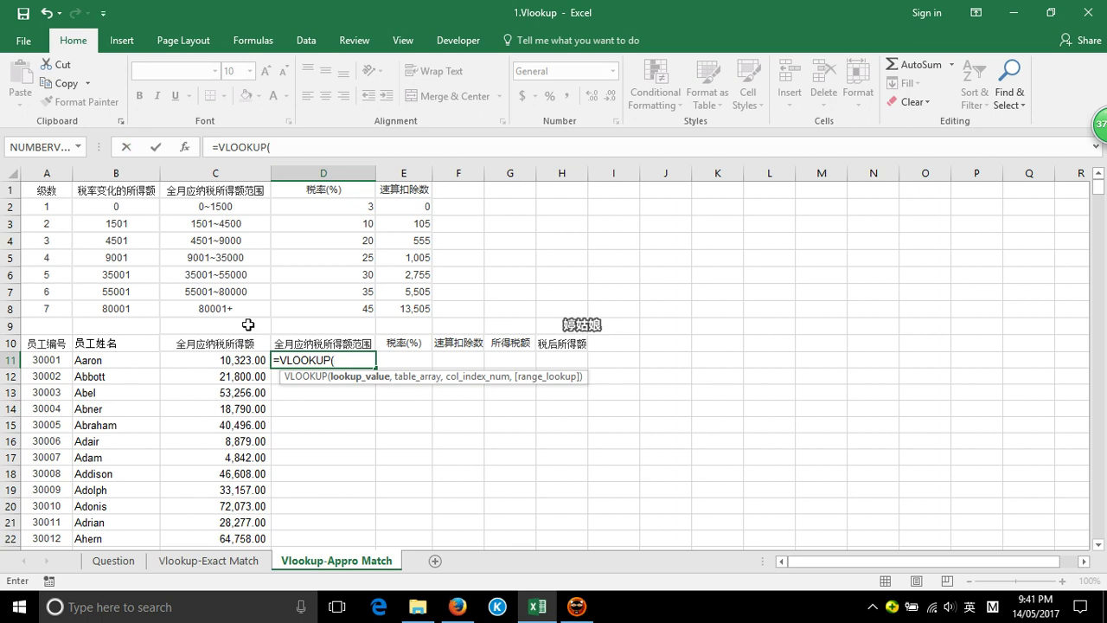
click(196, 361)
text(,)
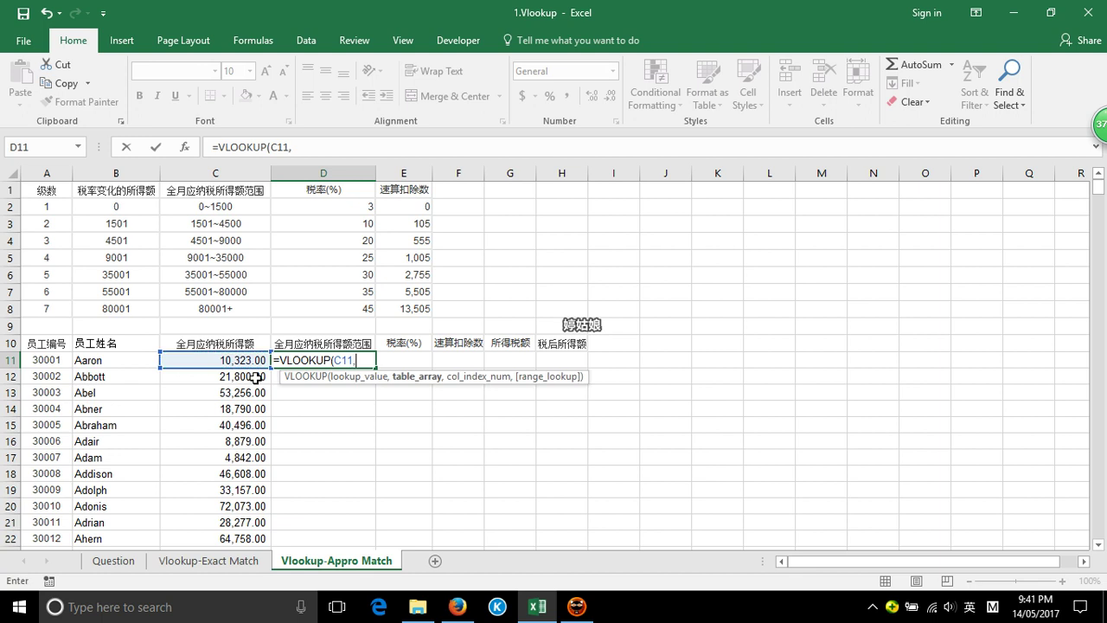
mouse_move(93, 206)
mouse_down()
mouse_move(195, 223)
mouse_move(219, 306)
mouse_up()
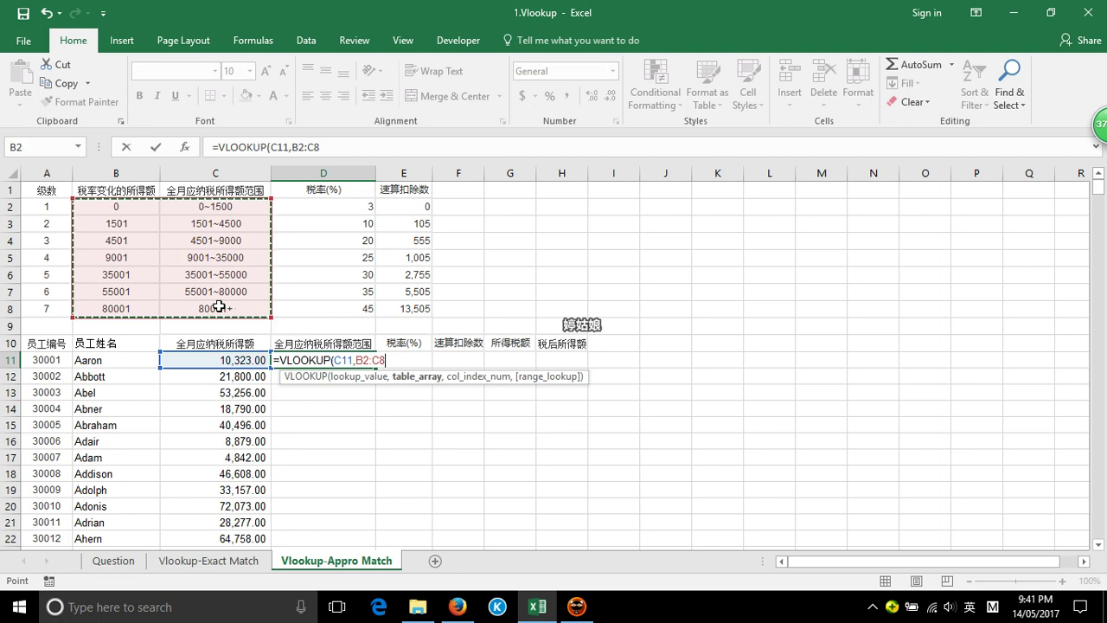
key(F4)
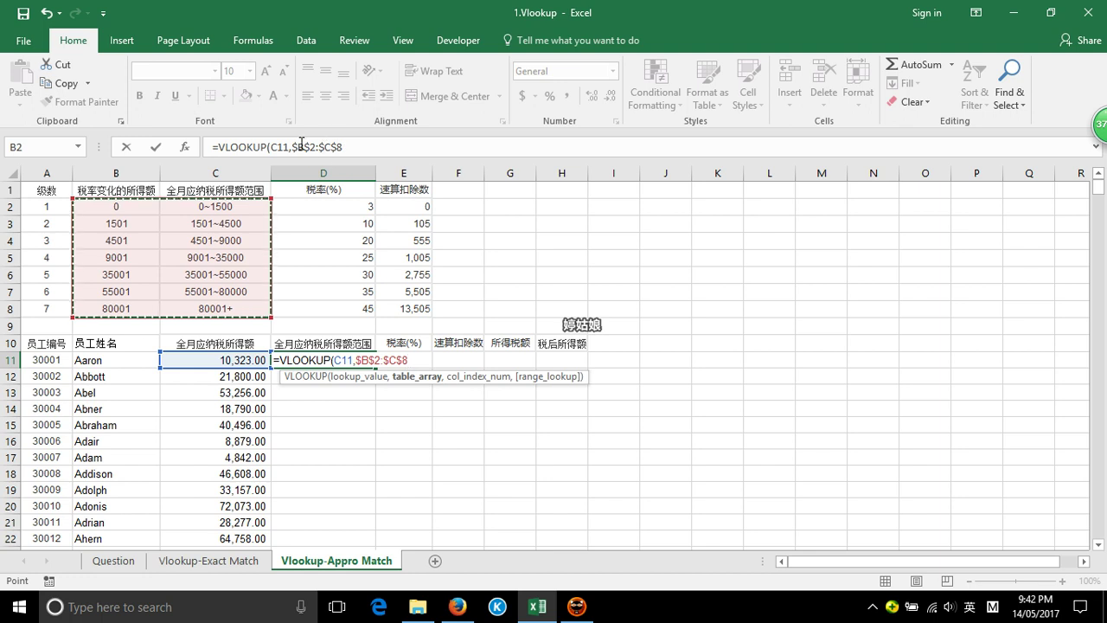
click(497, 147)
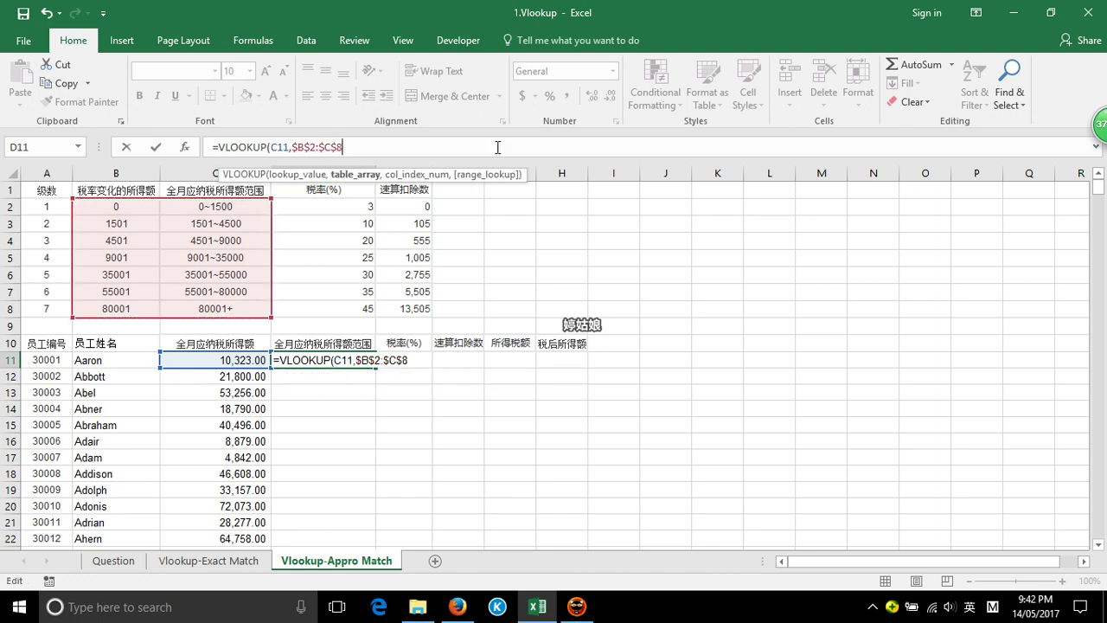
text(,)
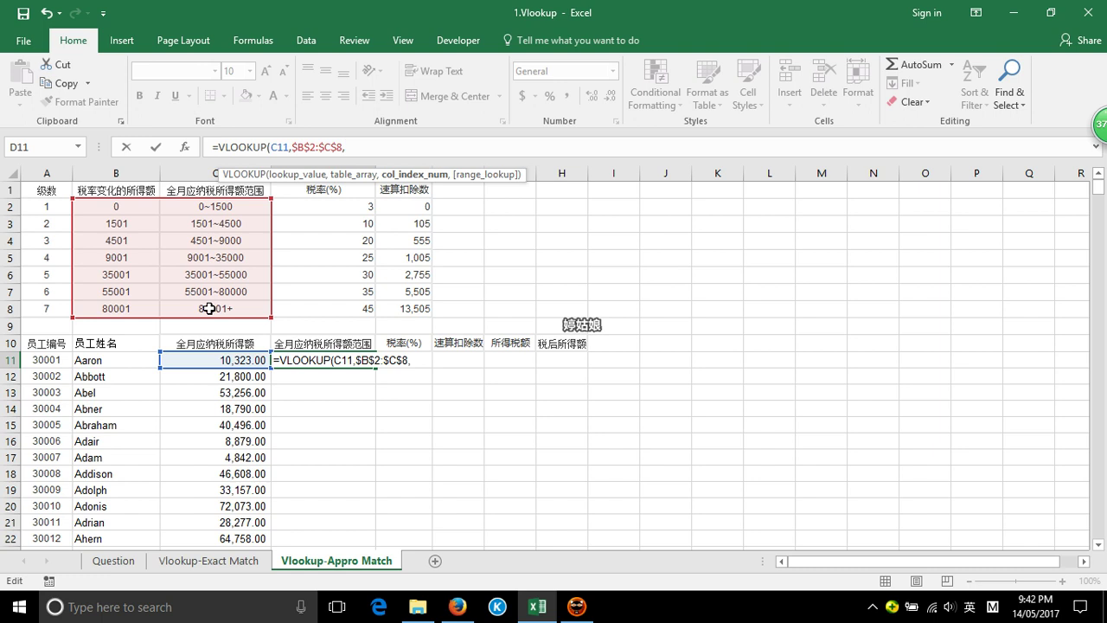
text(2)
text(,)
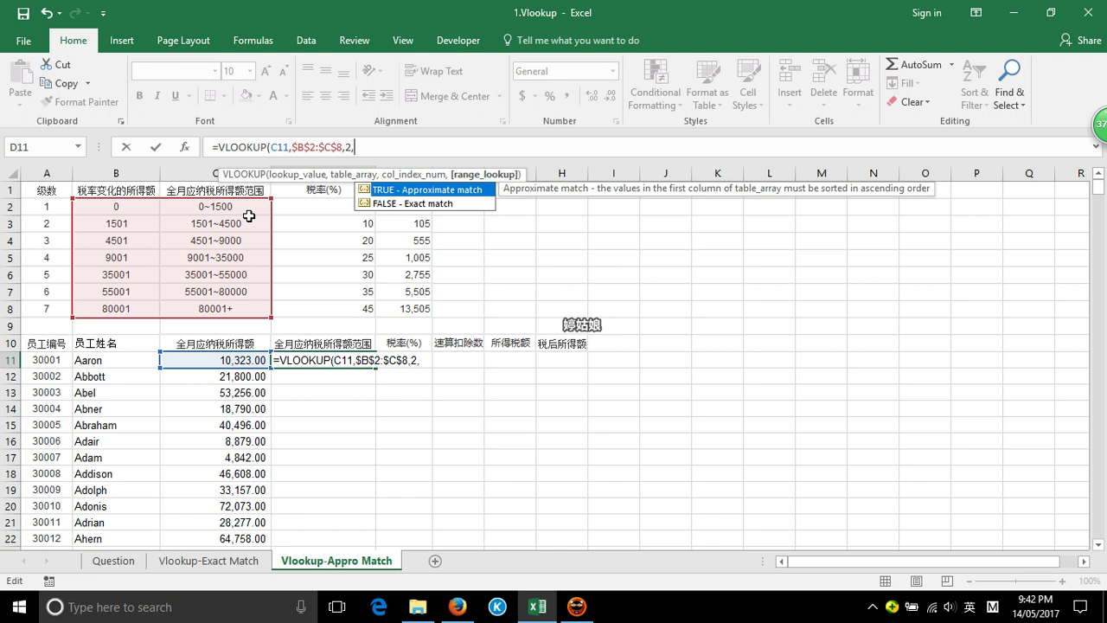
text(1)
text())
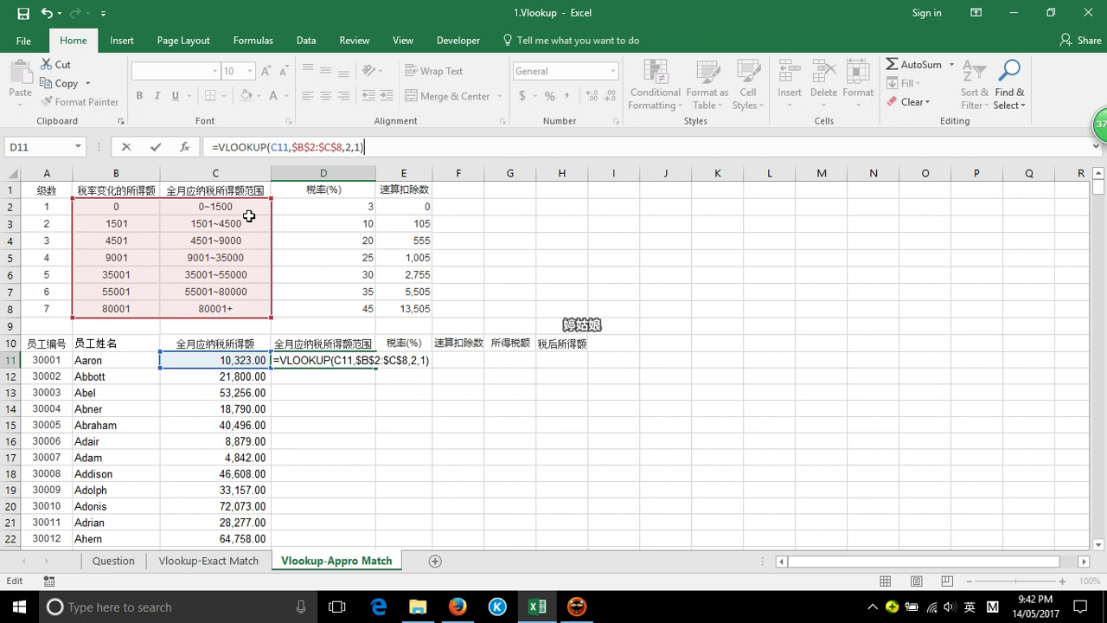
key(Return)
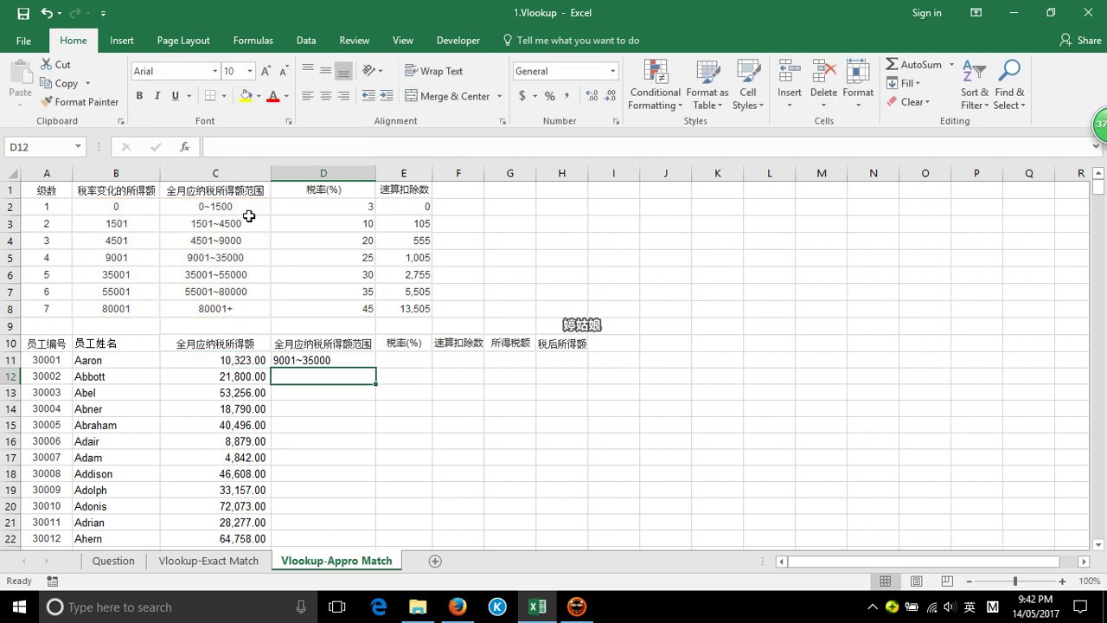
- Fill D11's bracket formula down column D for all employees, e.g. D13 35001~55000
click(298, 362)
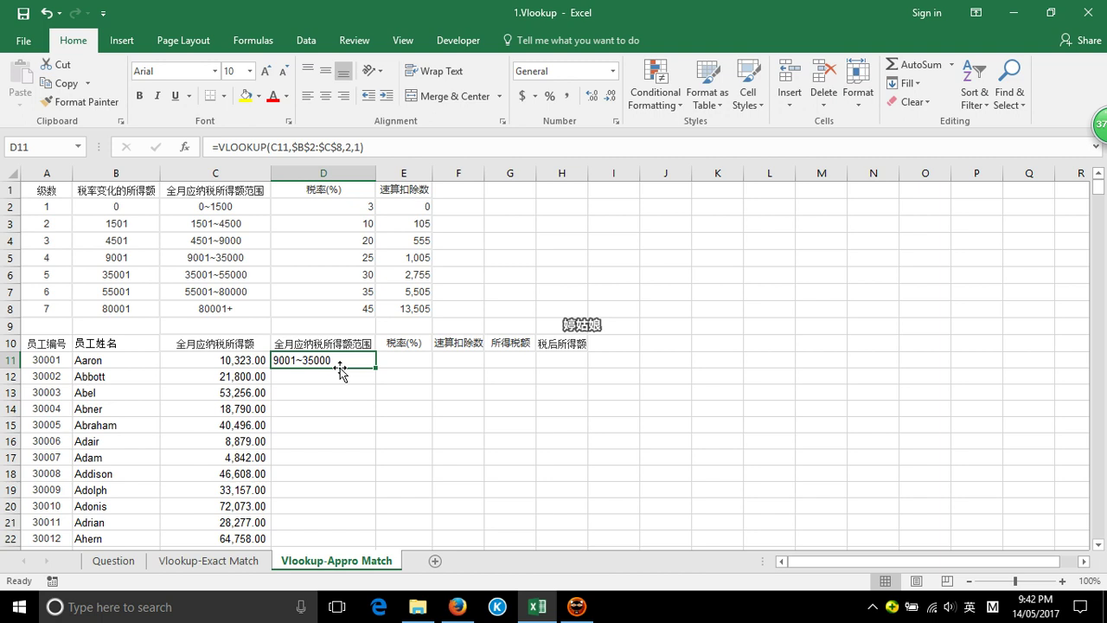
drag(383, 371, 381, 490)
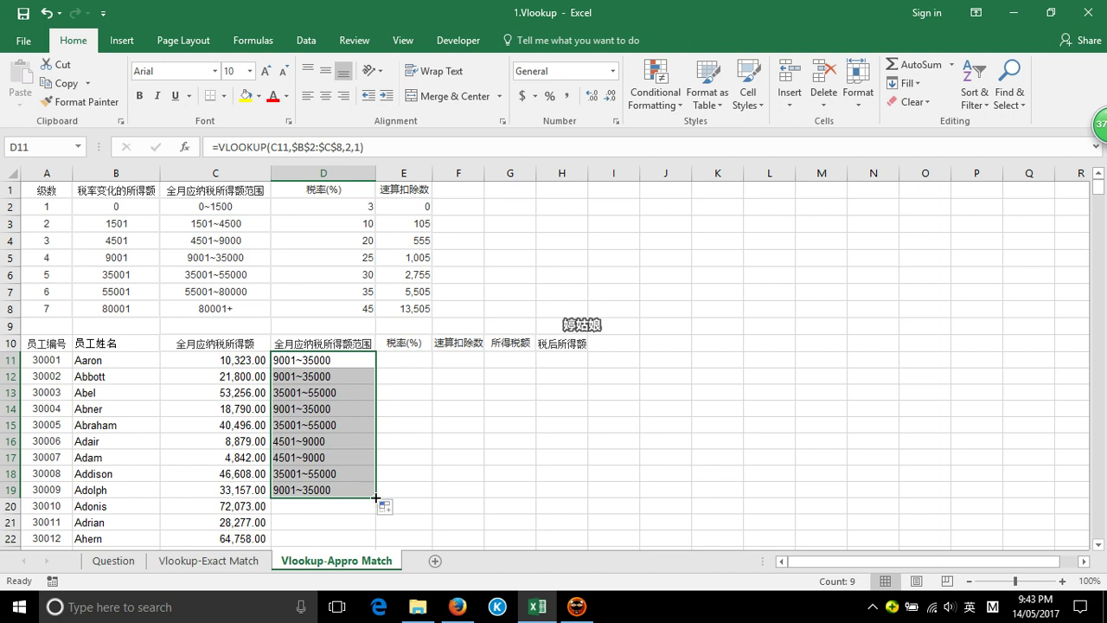
double_click(375, 497)
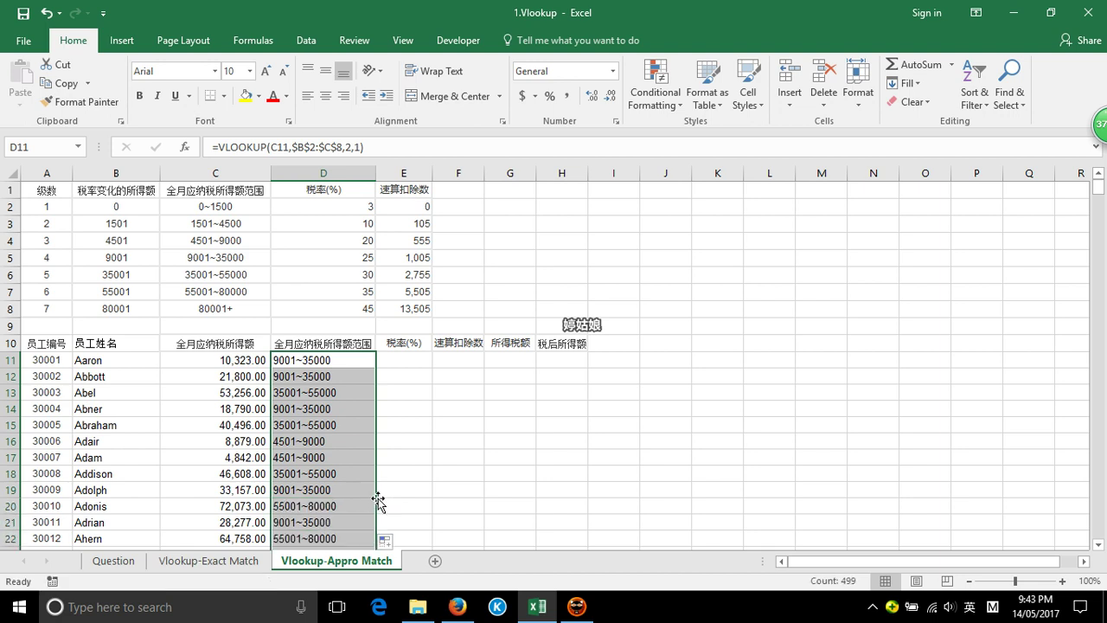
mouse_move(1098, 187)
mouse_down()
mouse_move(1101, 505)
mouse_move(1099, 186)
mouse_up()
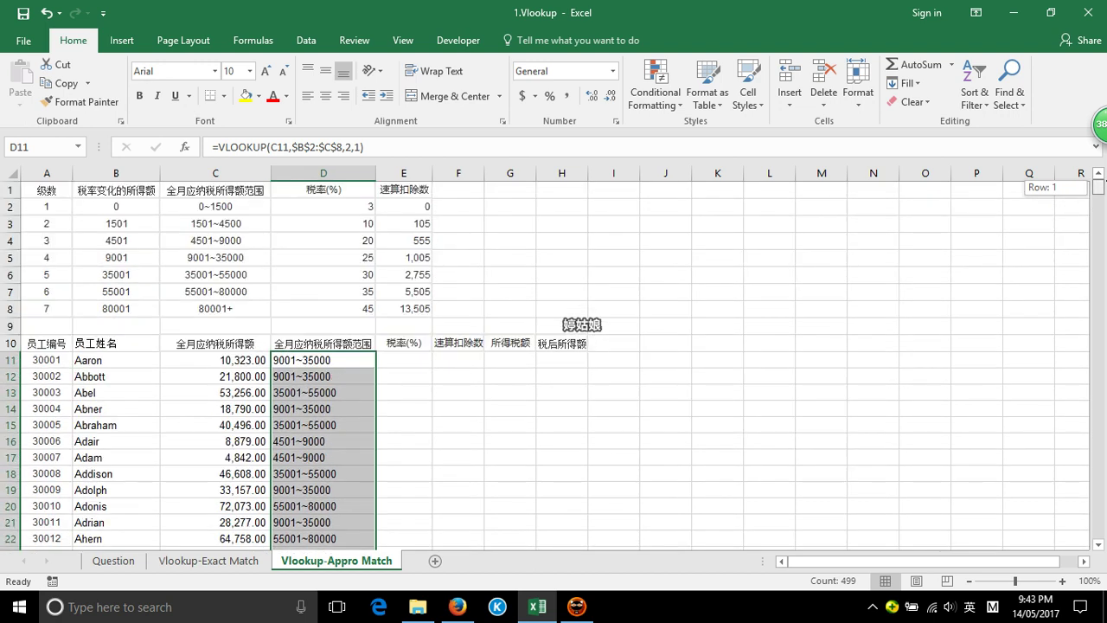
click(324, 363)
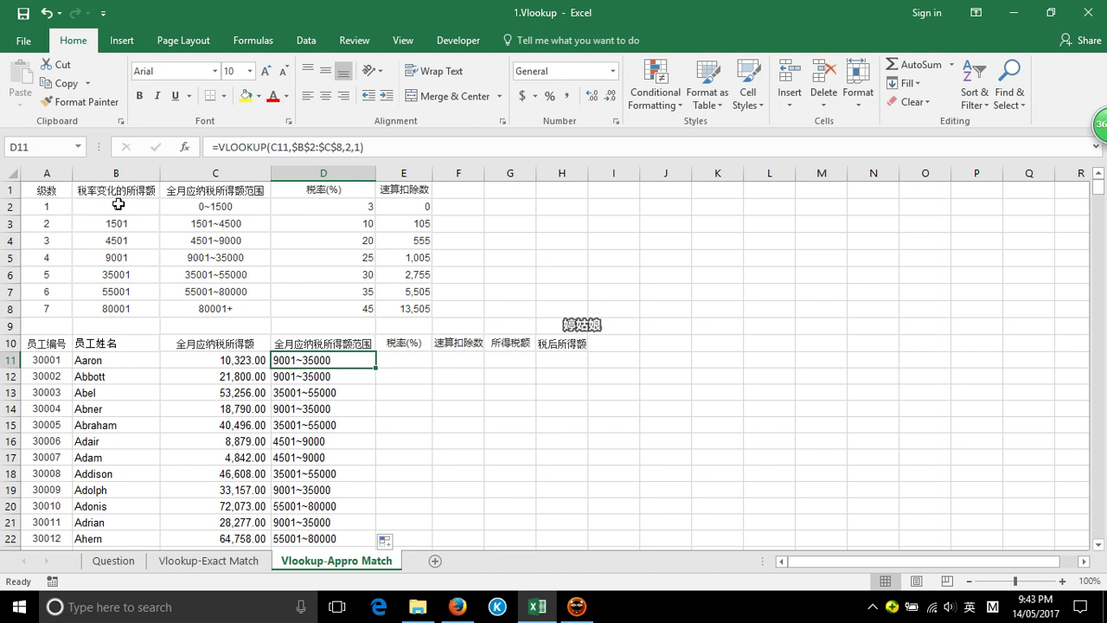
click(117, 205)
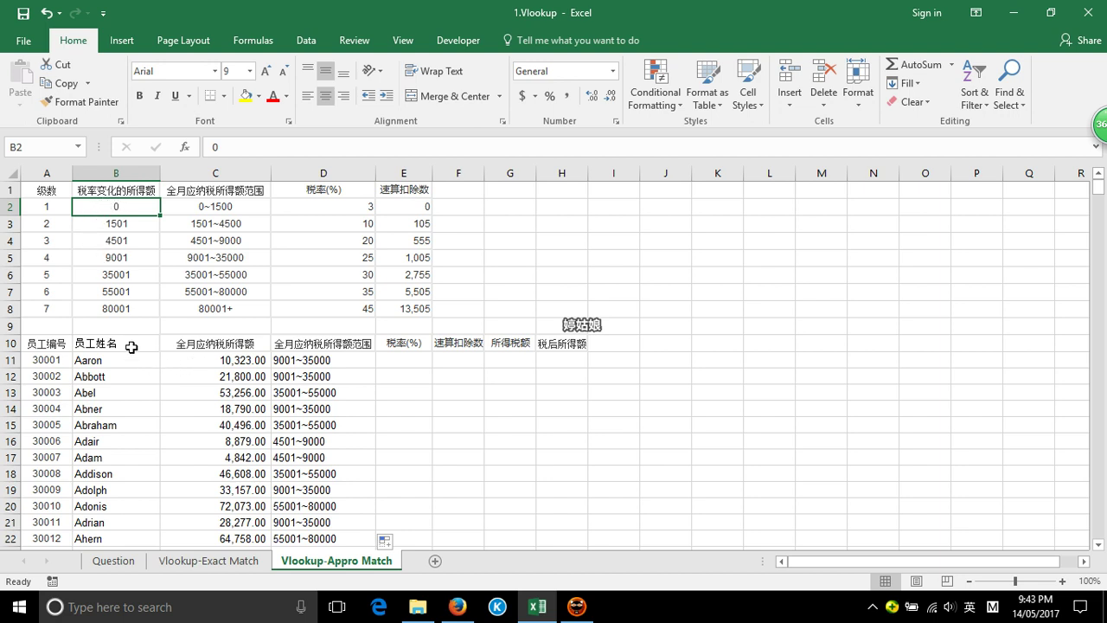
click(236, 362)
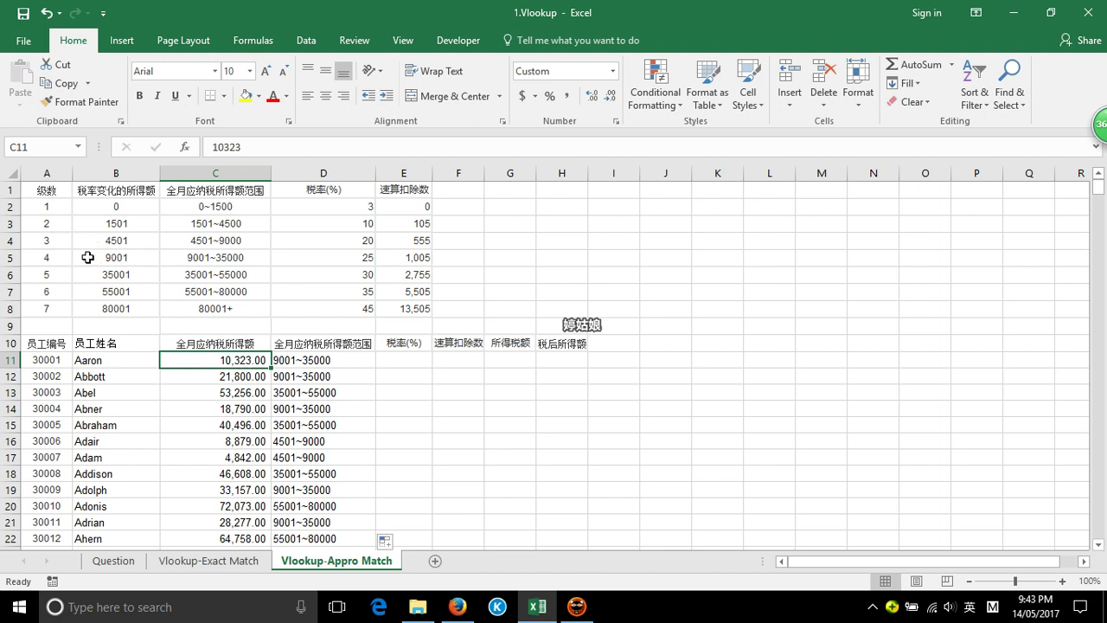
click(86, 257)
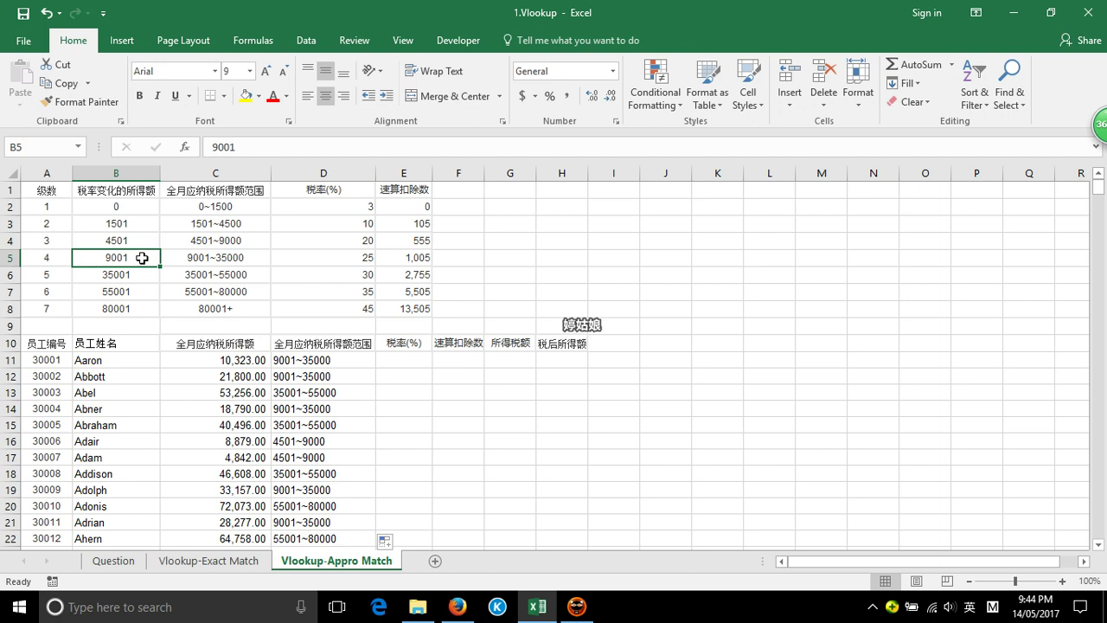
click(193, 361)
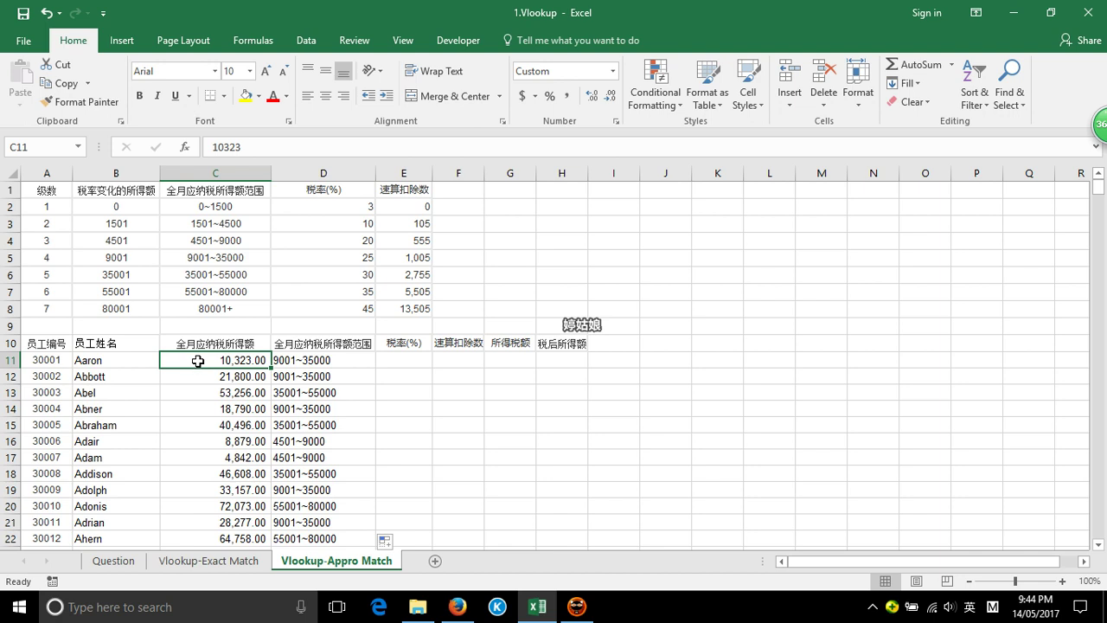
click(91, 257)
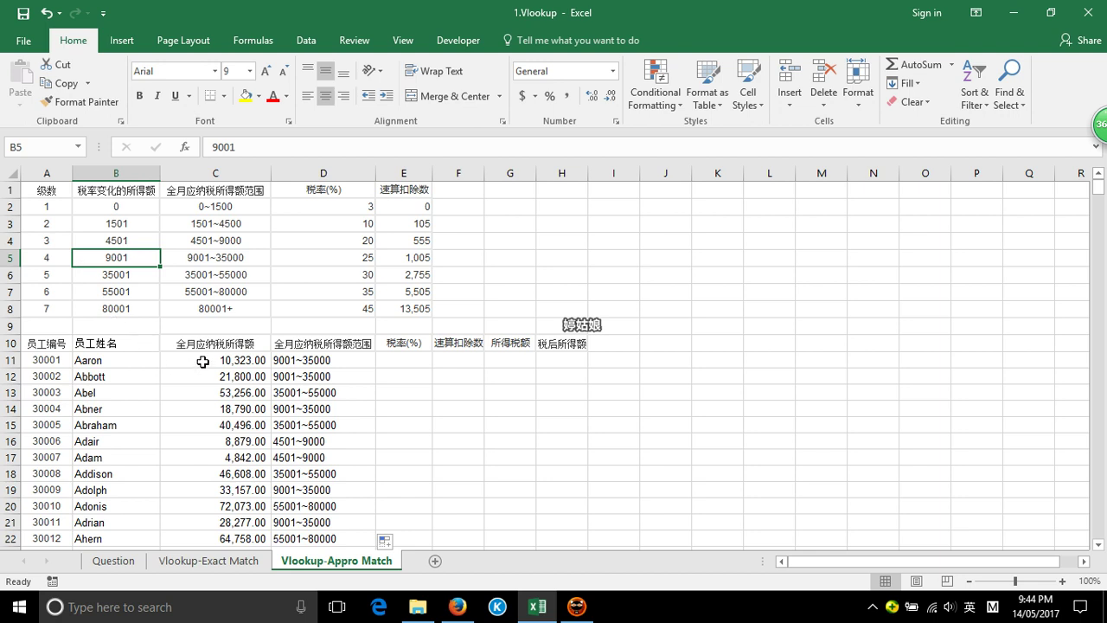
click(202, 361)
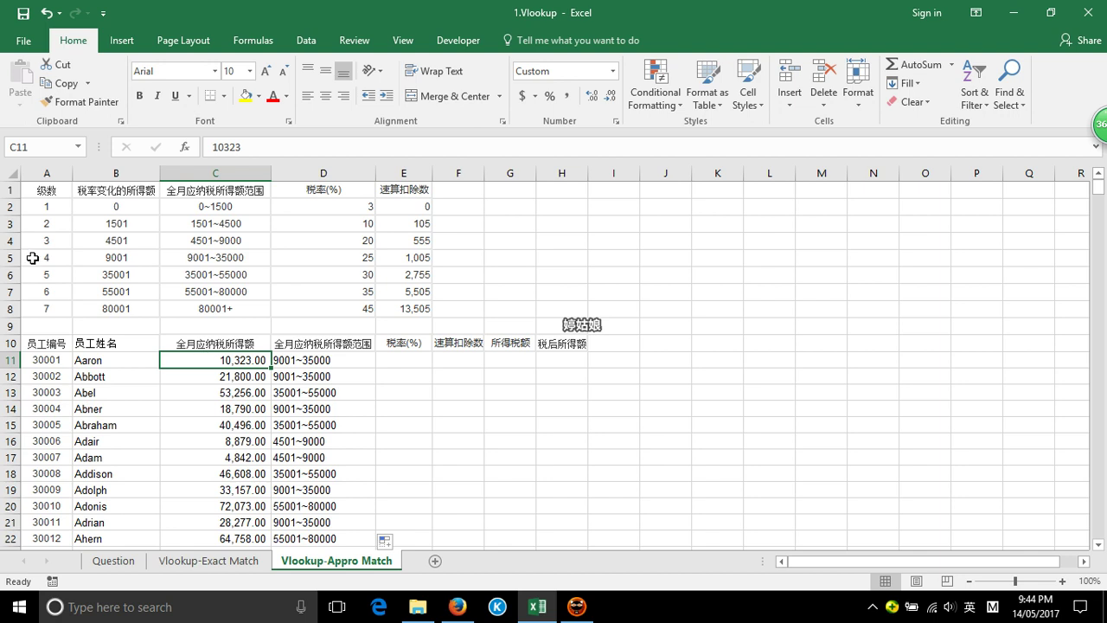
click(93, 256)
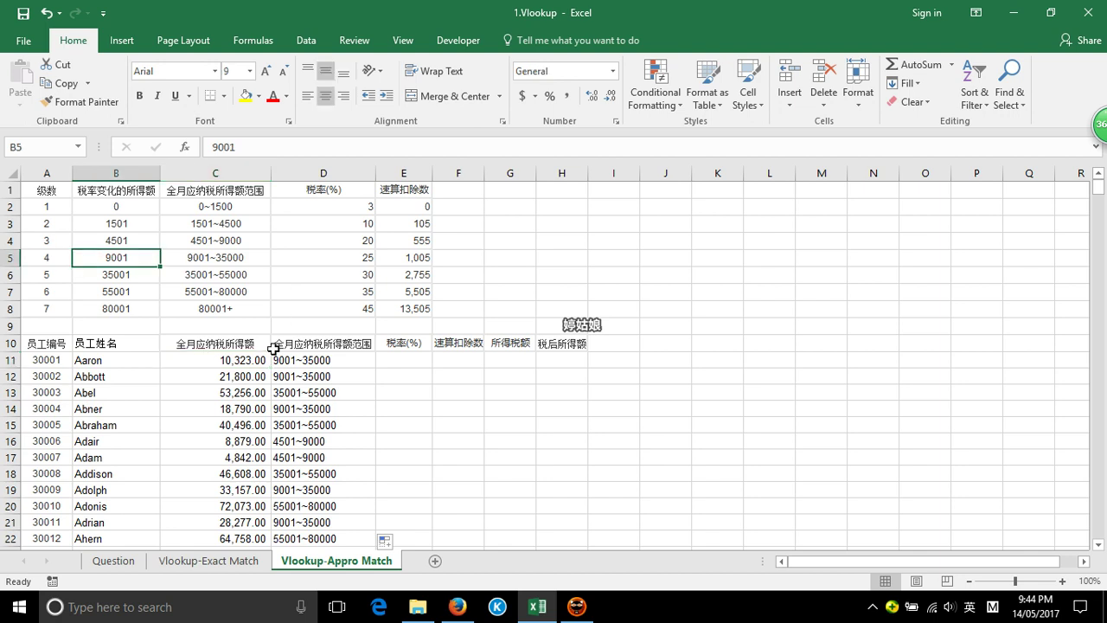
click(251, 257)
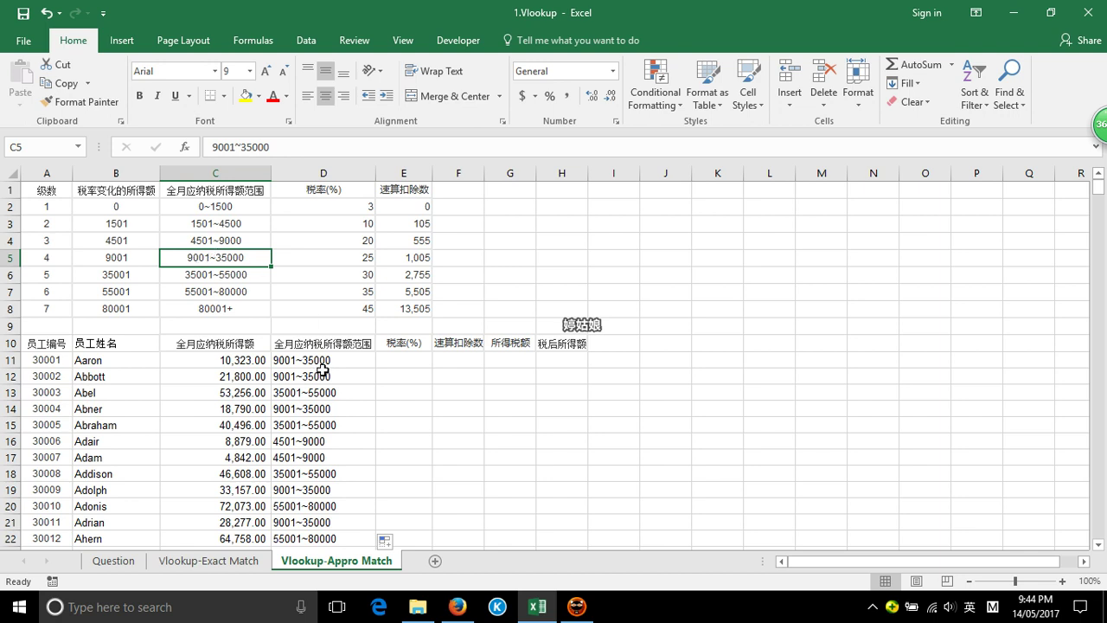
click(197, 372)
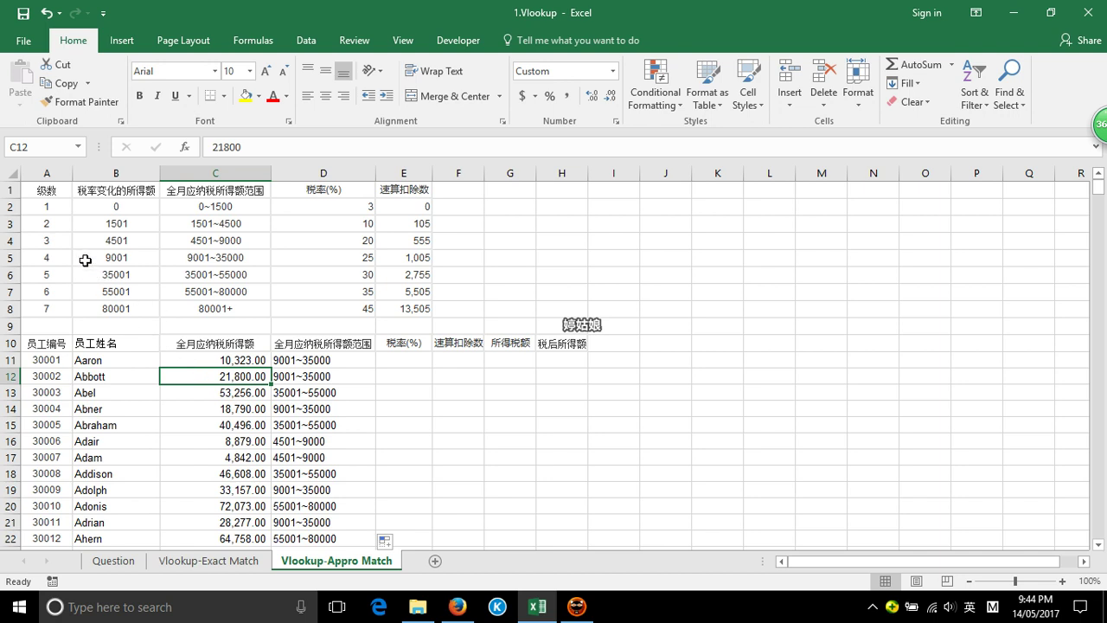
click(85, 257)
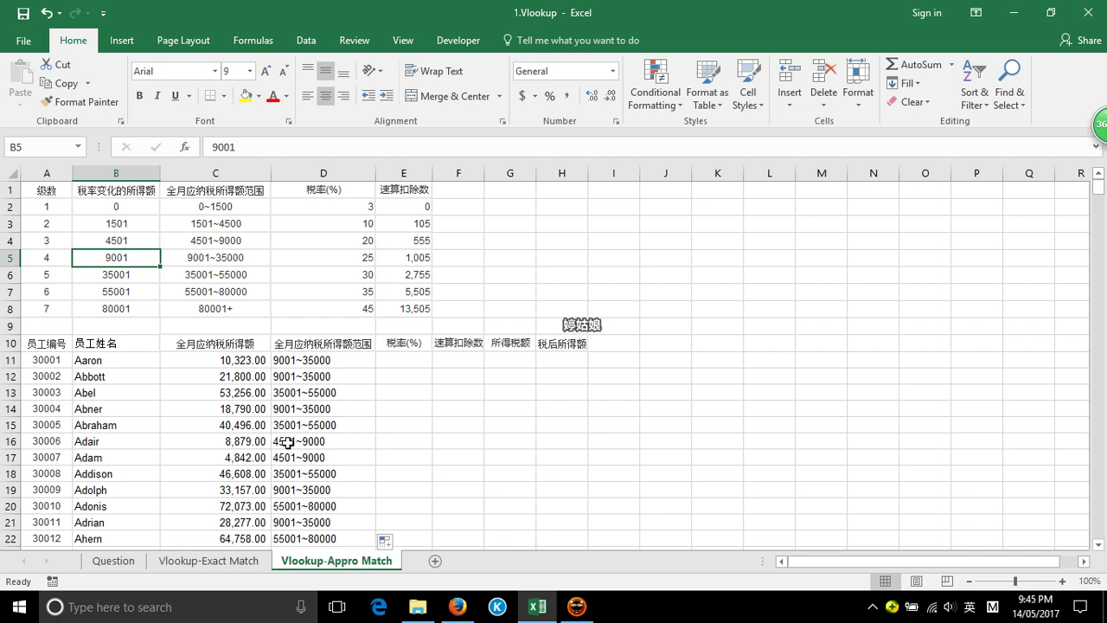
click(216, 362)
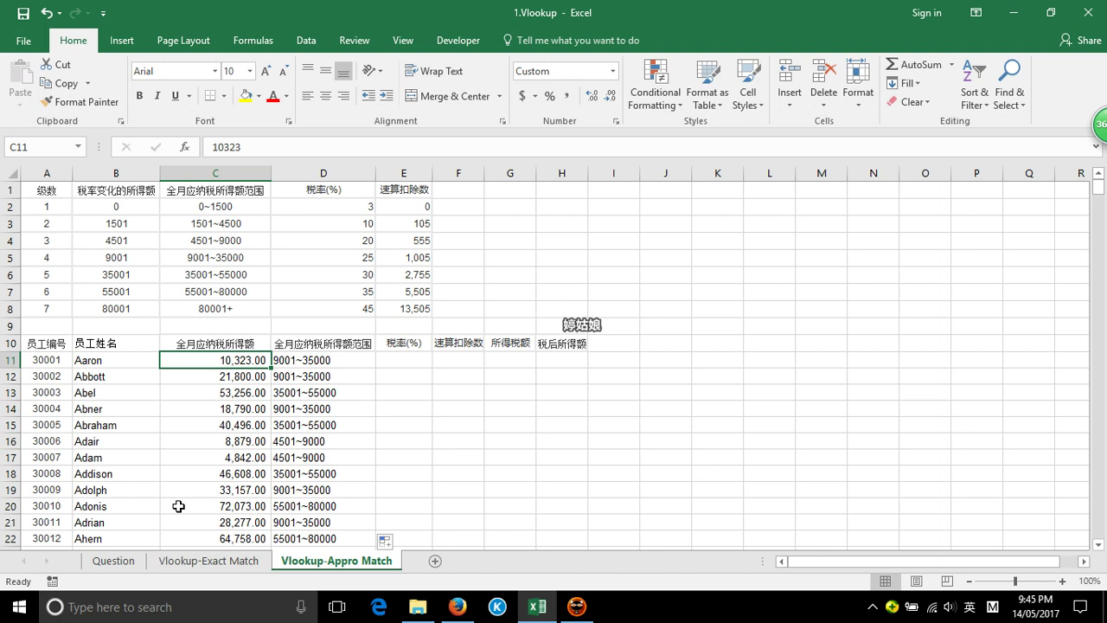
click(411, 360)
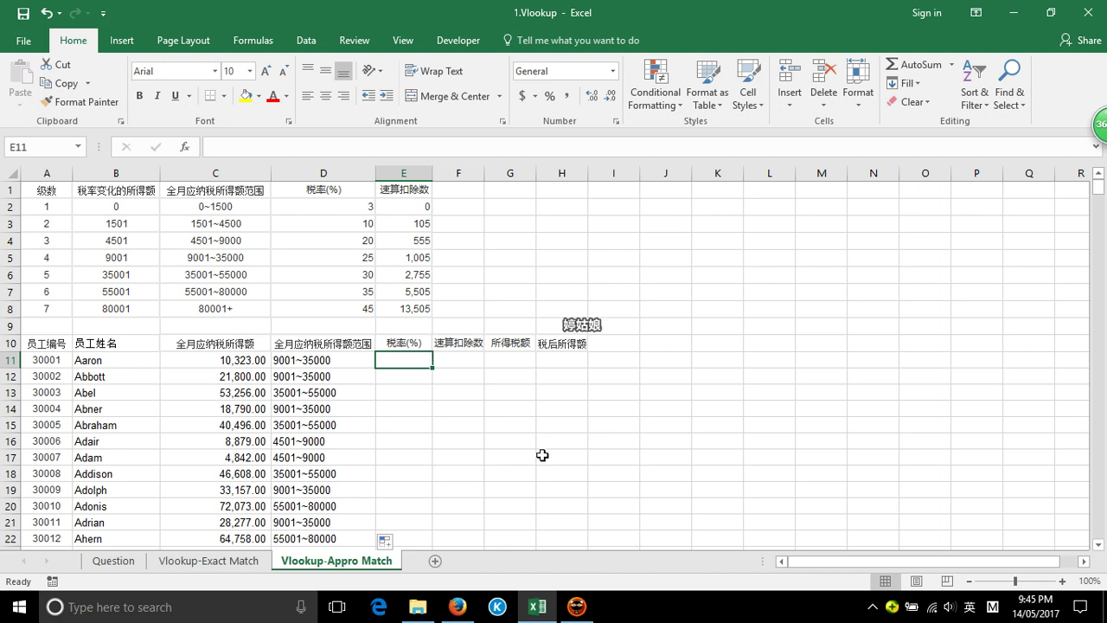
- Enter =VLOOKUP(C11,$B$2:$D$8,3,1) in E11 for the first employee's tax rate
text(=)
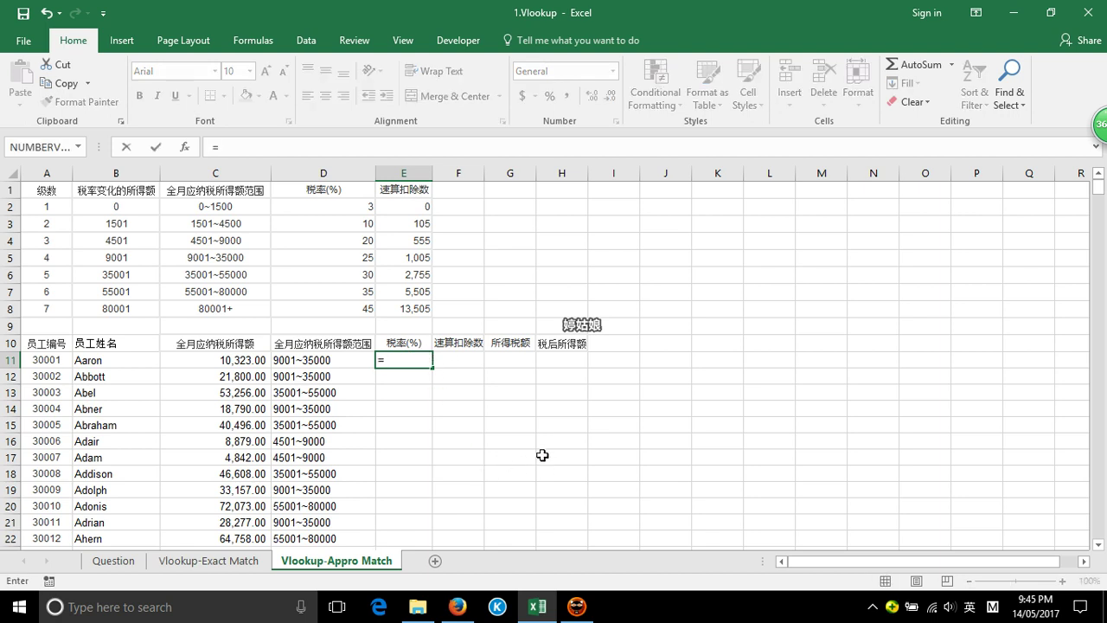
text(vl)
key(Tab)
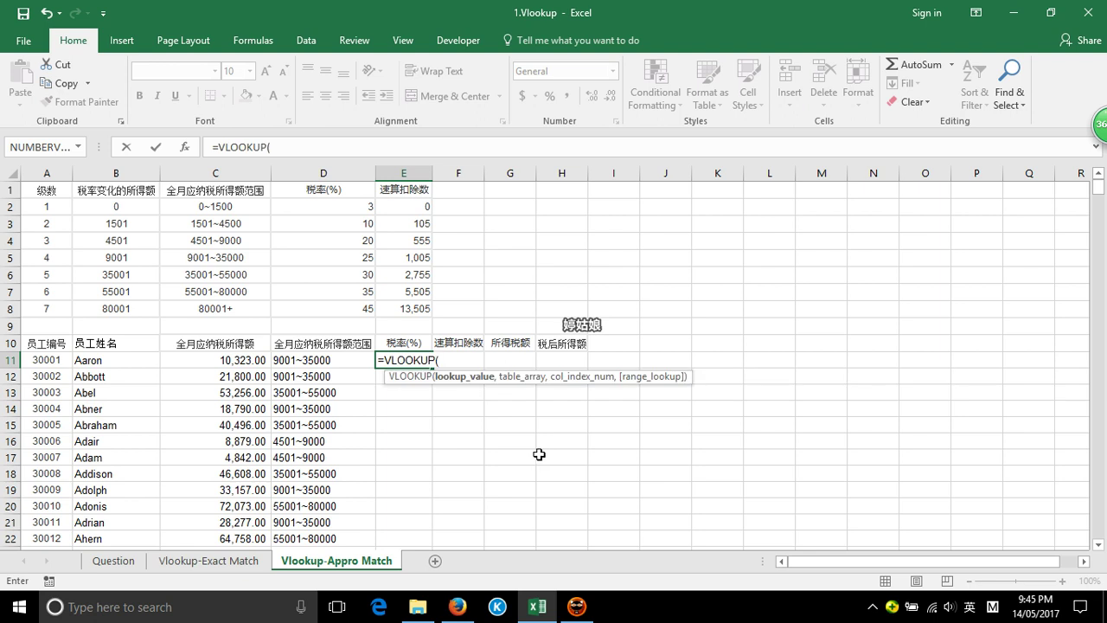
click(189, 362)
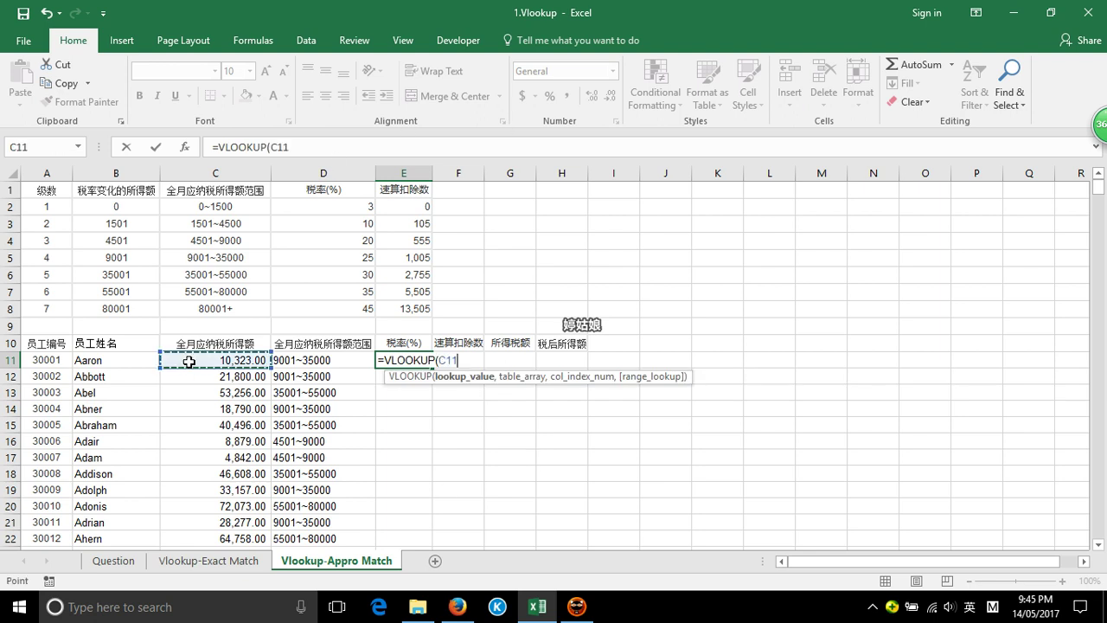
text(,)
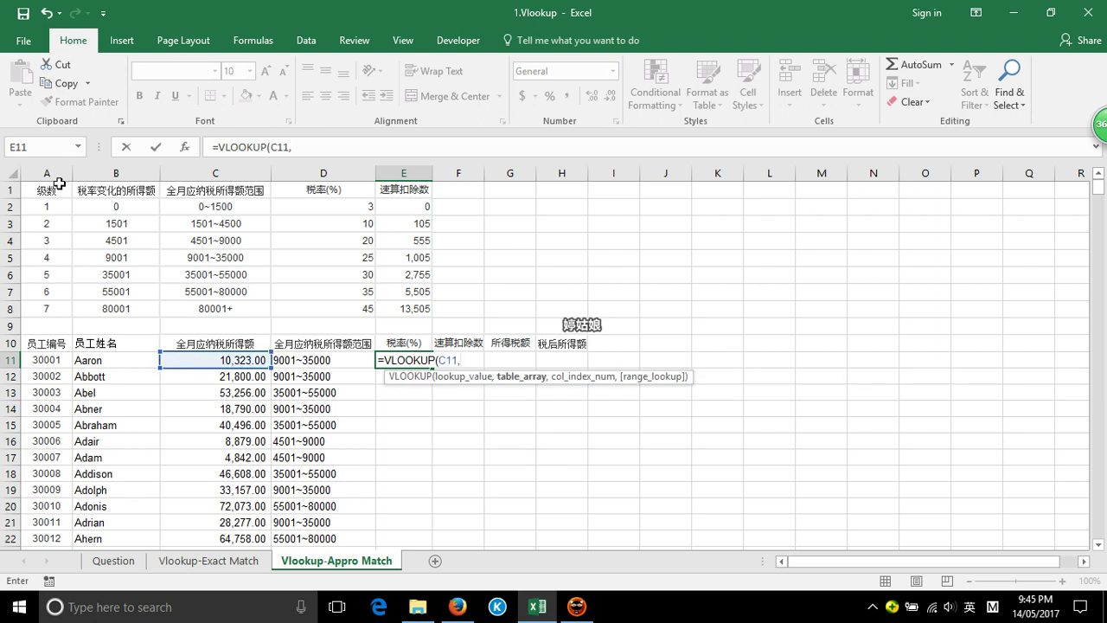
mouse_move(93, 210)
mouse_down()
mouse_move(344, 241)
mouse_move(347, 303)
mouse_up()
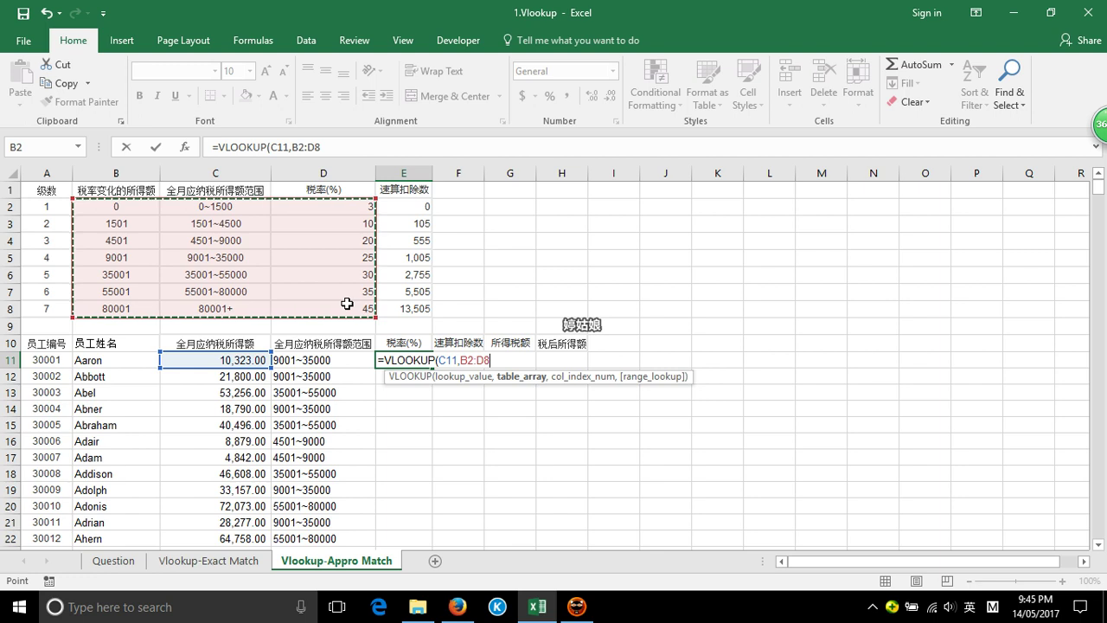
key(F4)
text($D$8,)
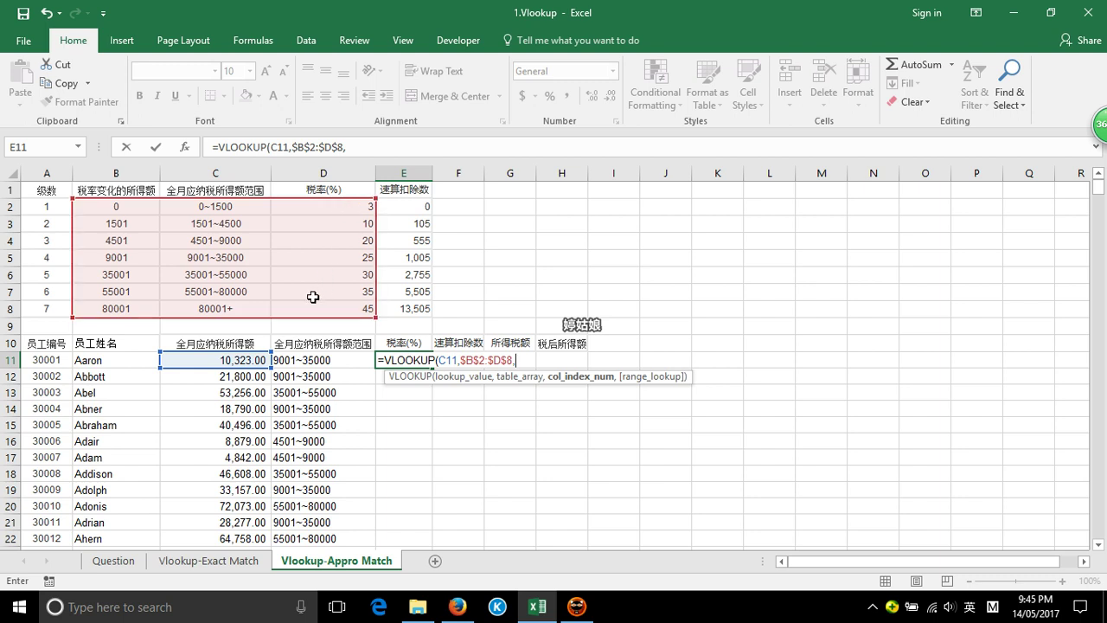
text(3,1)
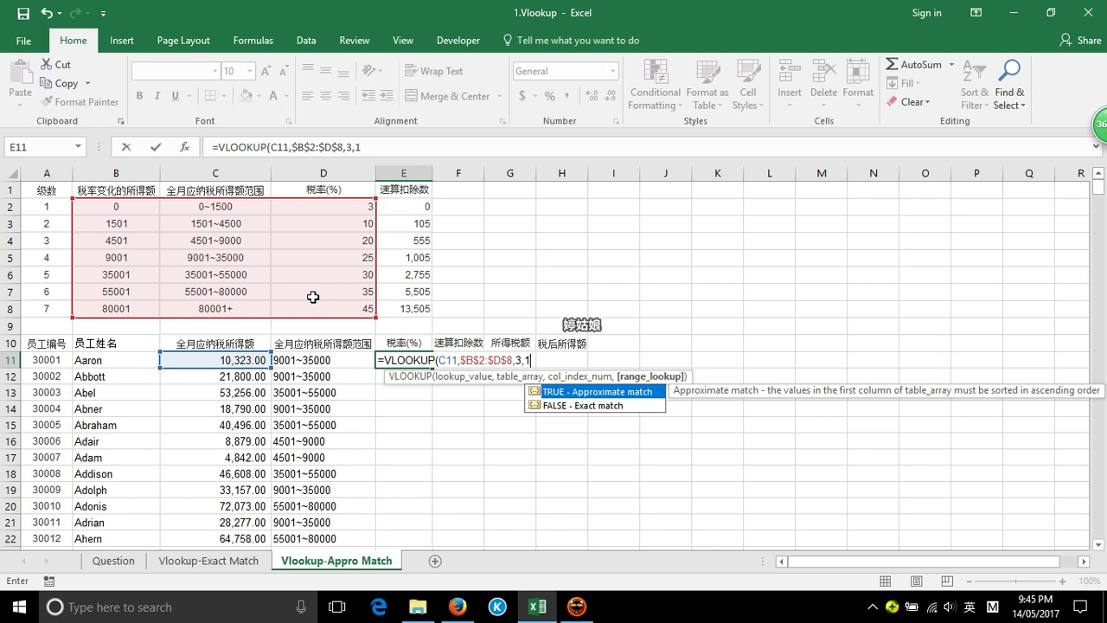
text())
key(Return)
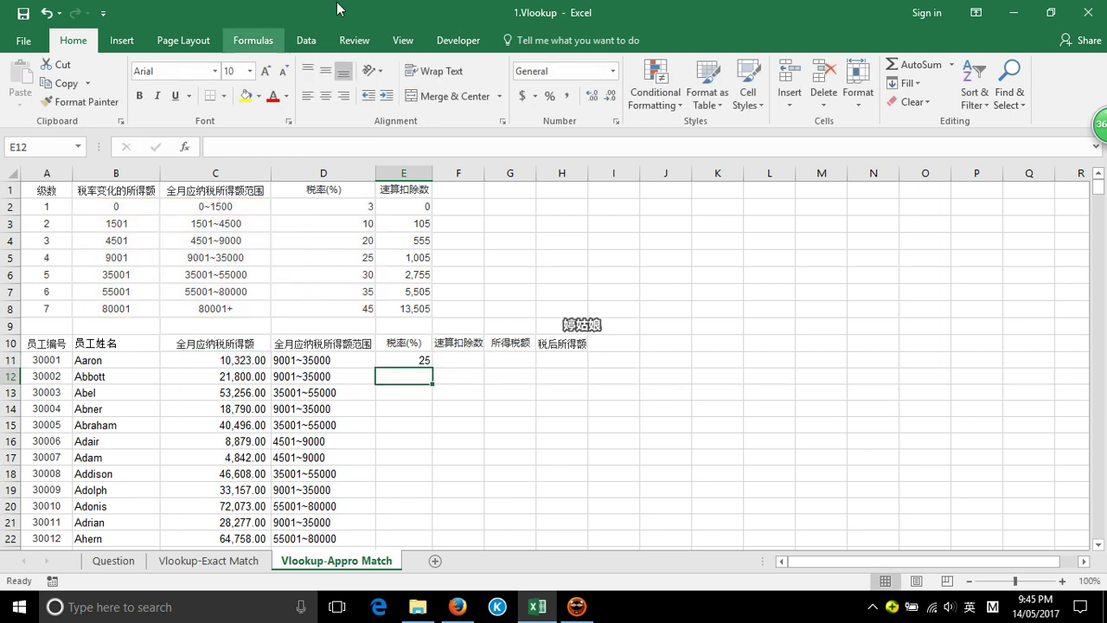
- Copy the tax-rate formula down column E, e.g. E11 25 and E13 30
click(408, 355)
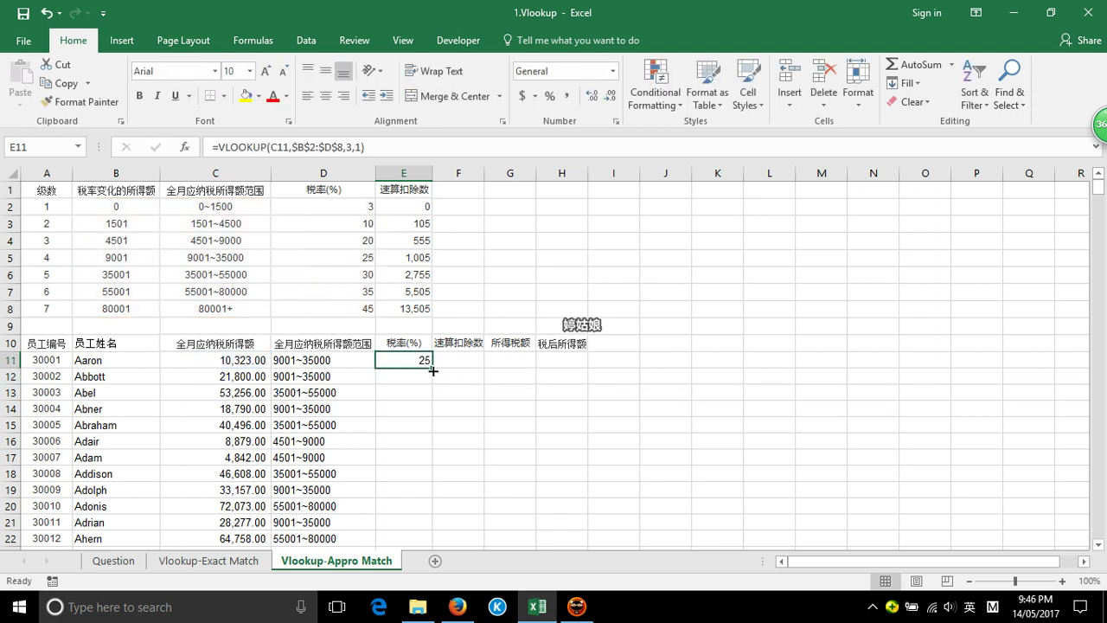
double_click(432, 371)
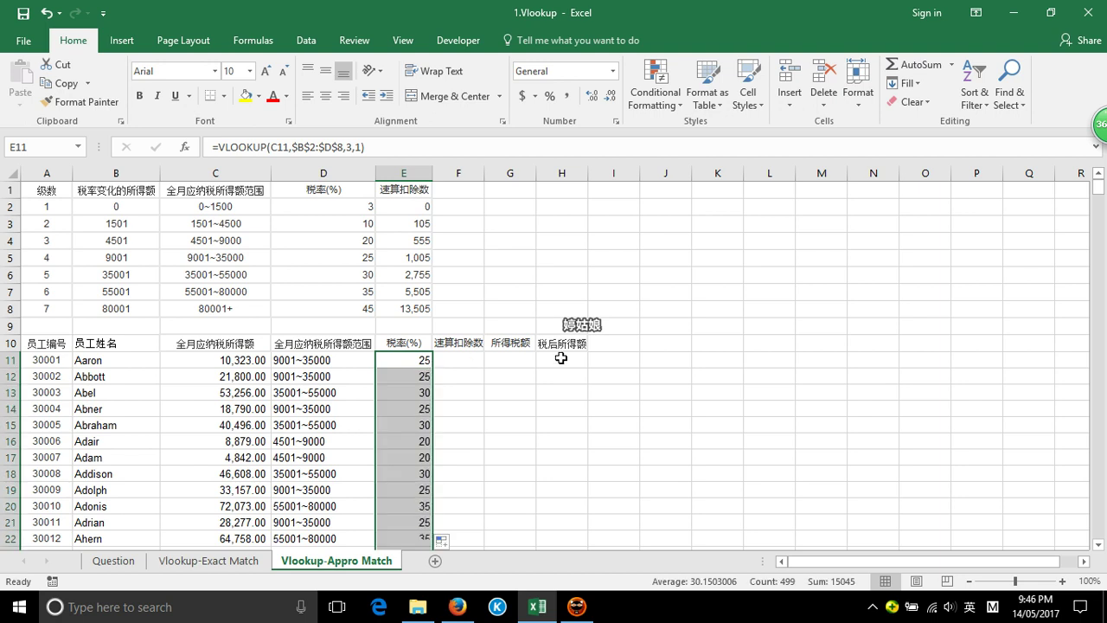
drag(472, 362, 472, 394)
click(472, 362)
- Enter =VLOOKUP(C11,$B$2:$E$8,4,1) in F11 and fill it down column F, e.g. F11 1005
text(=)
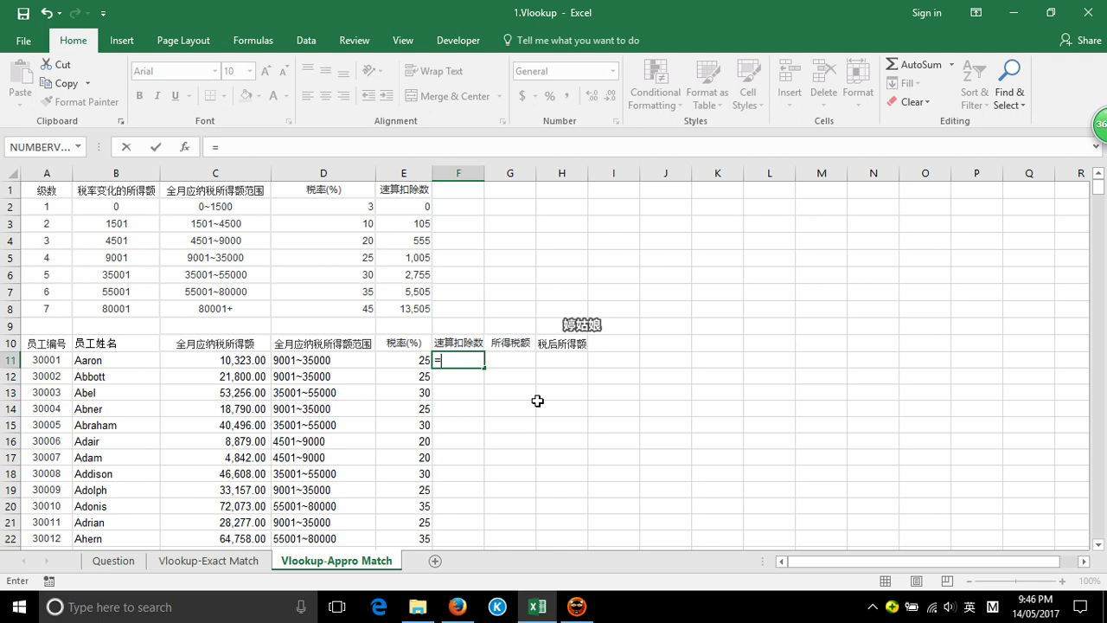
text(vl)
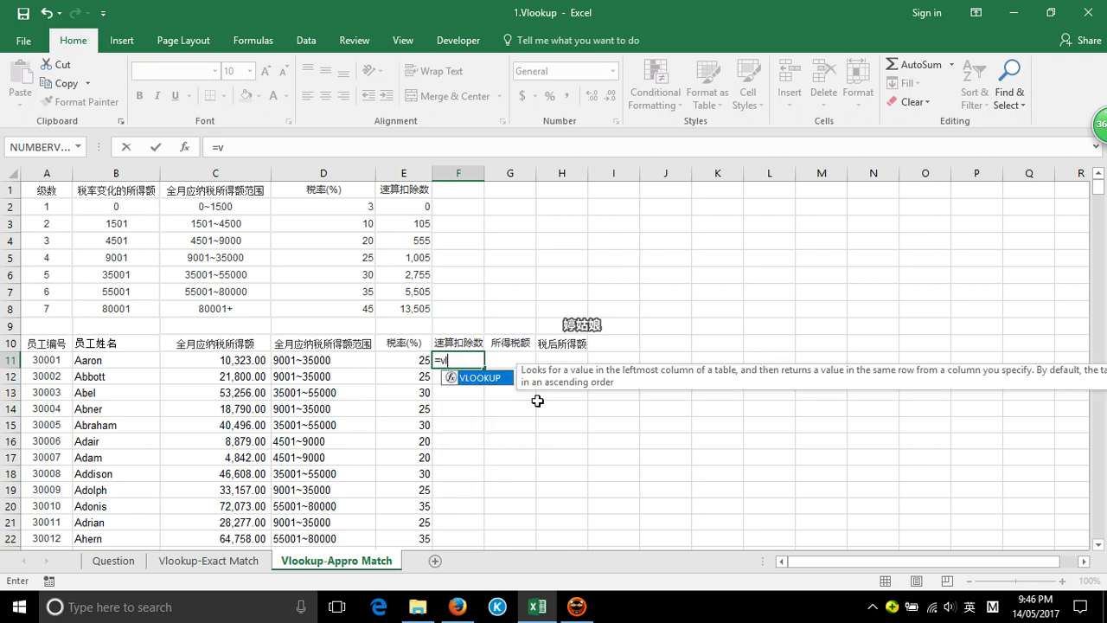
key(Tab)
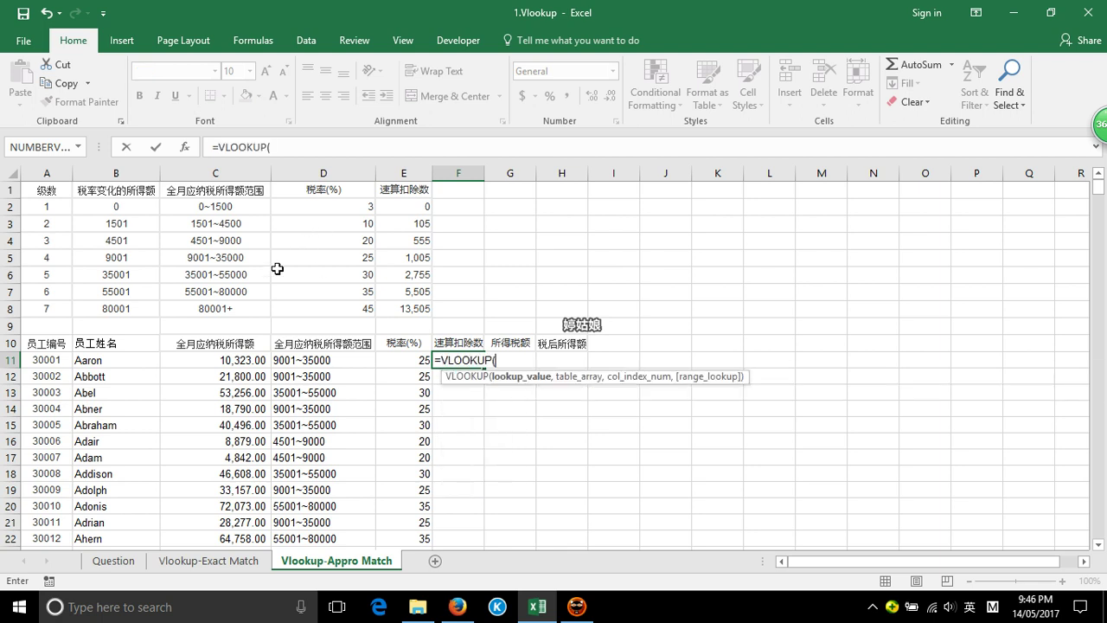
click(173, 360)
text(,)
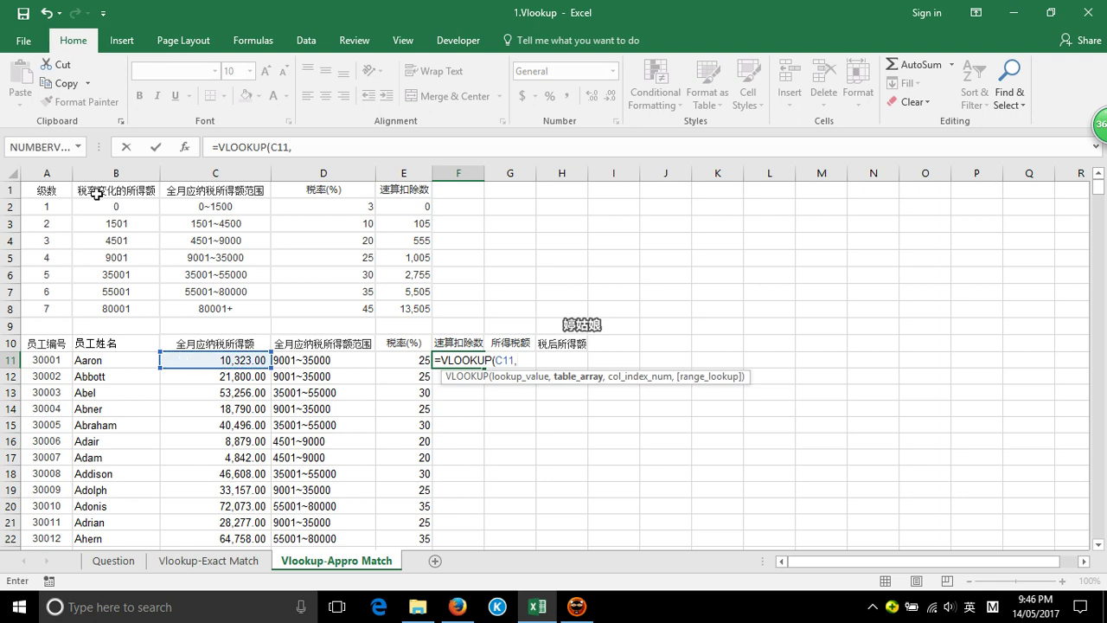
click(88, 209)
drag(88, 209, 404, 310)
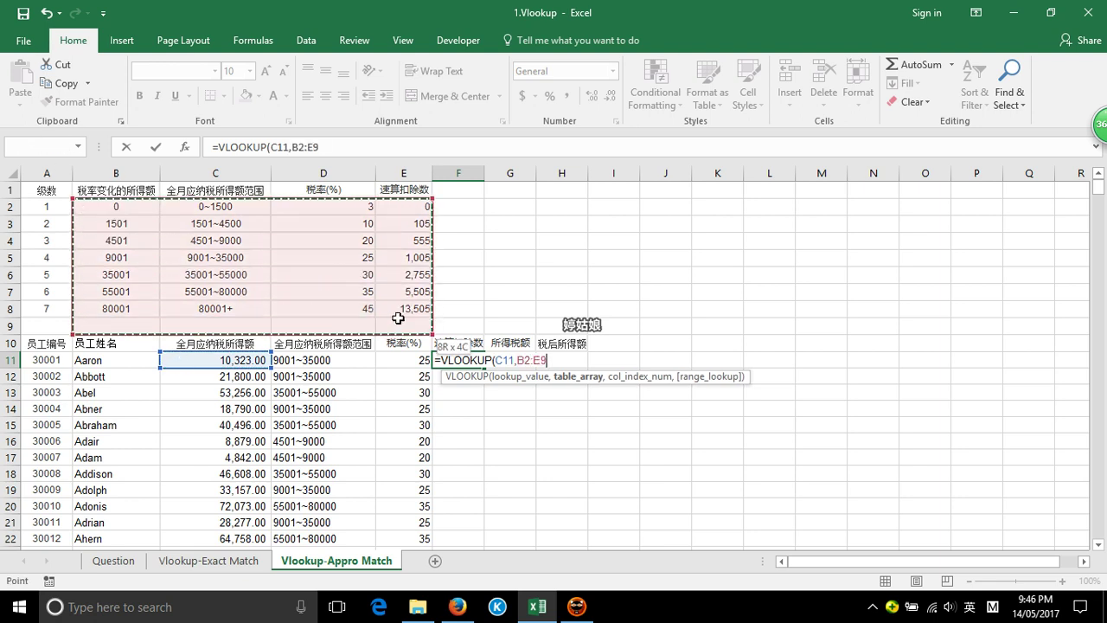
key(F4)
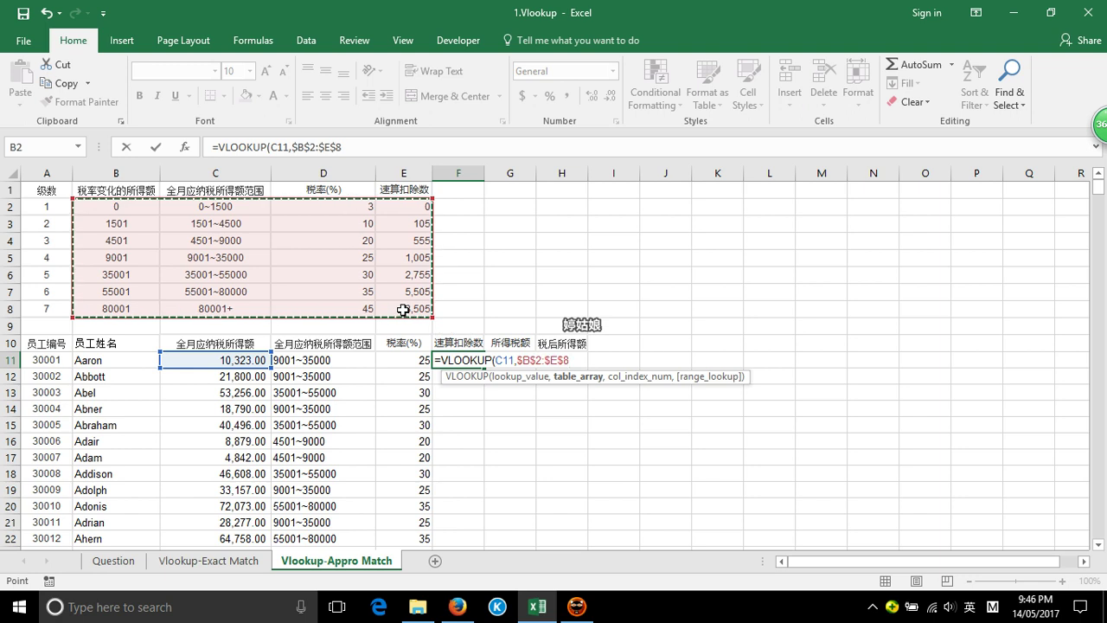
click(365, 147)
text(,4)
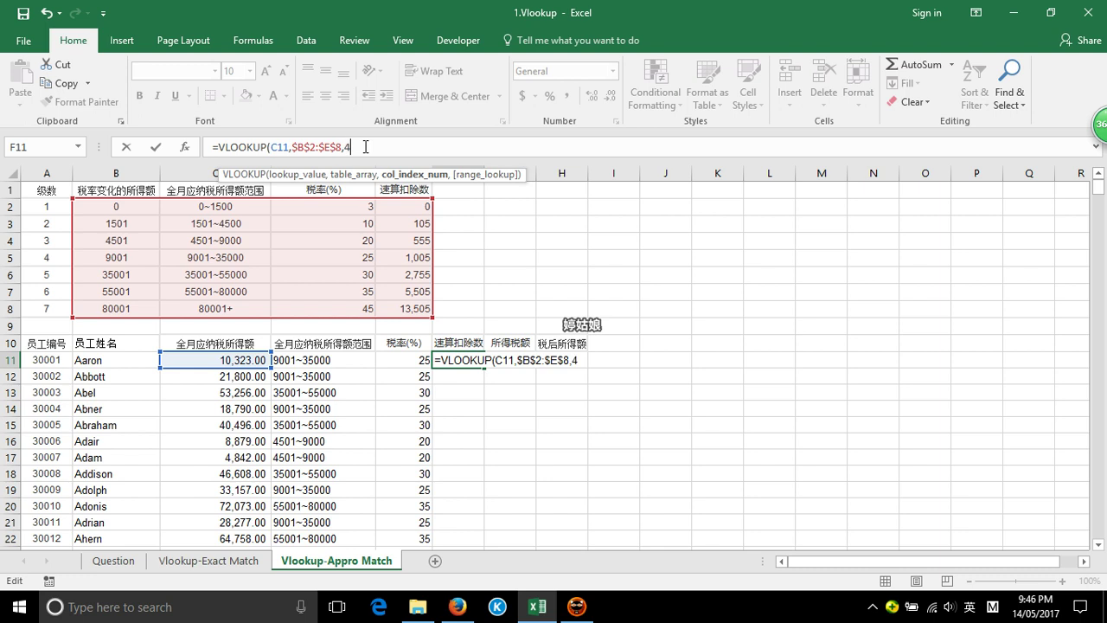
text(,1)
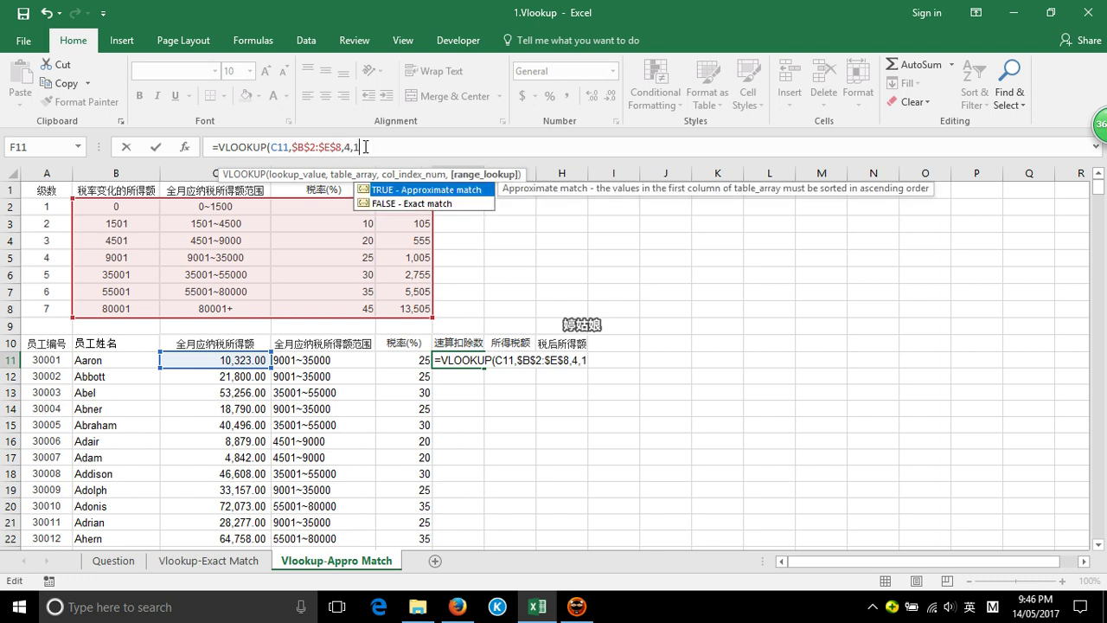
text())
key(Return)
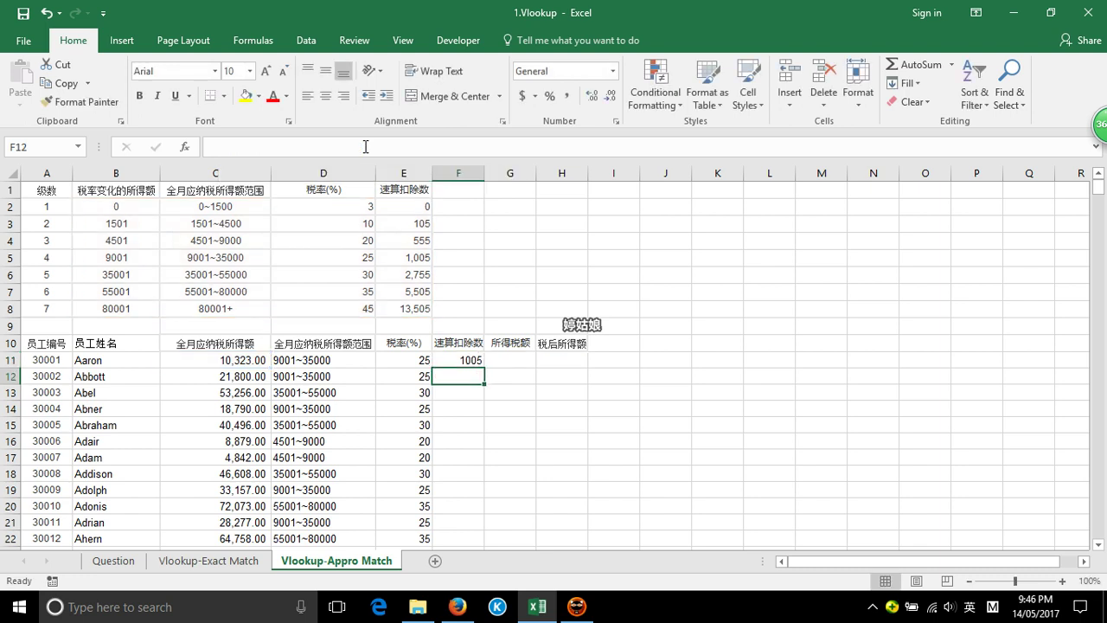
click(463, 361)
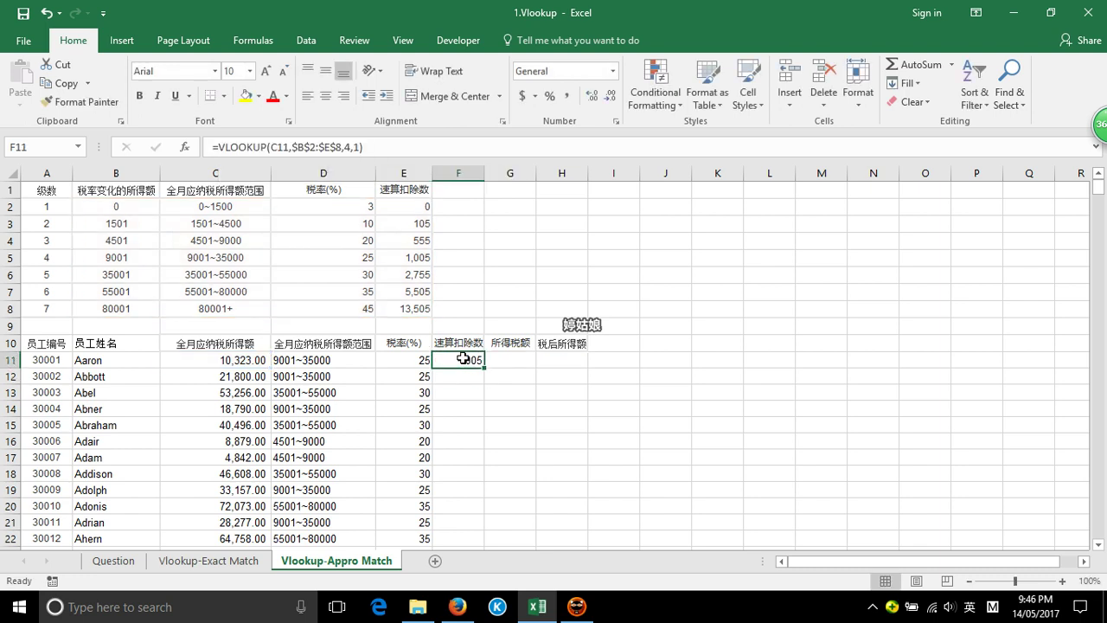
double_click(487, 370)
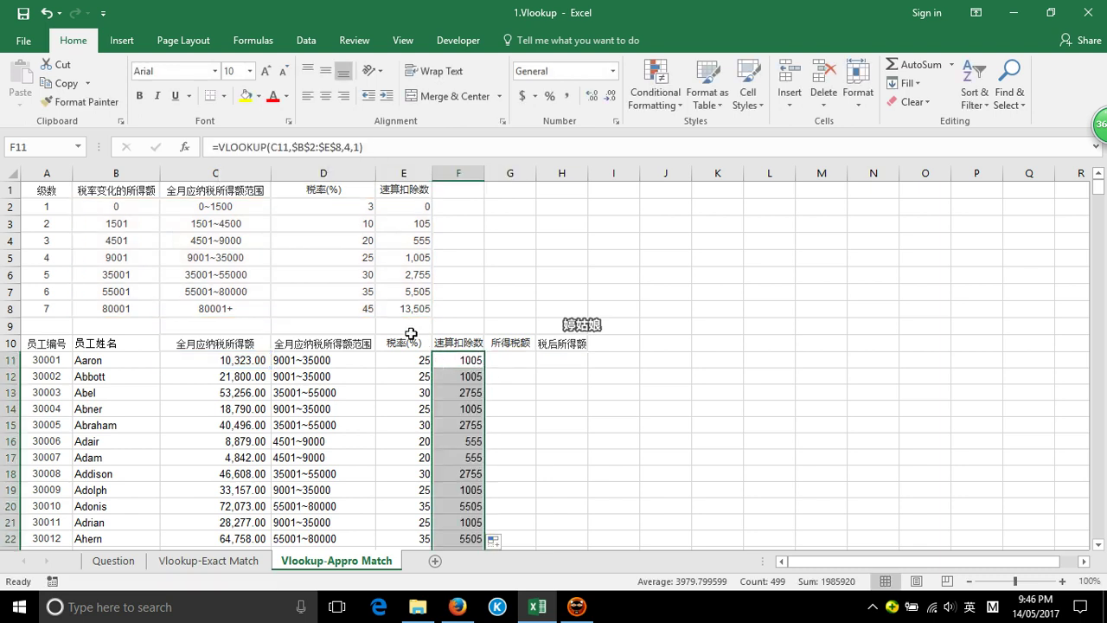
- Enter the tax payable formula =C11*E11-F11 in G11
click(512, 360)
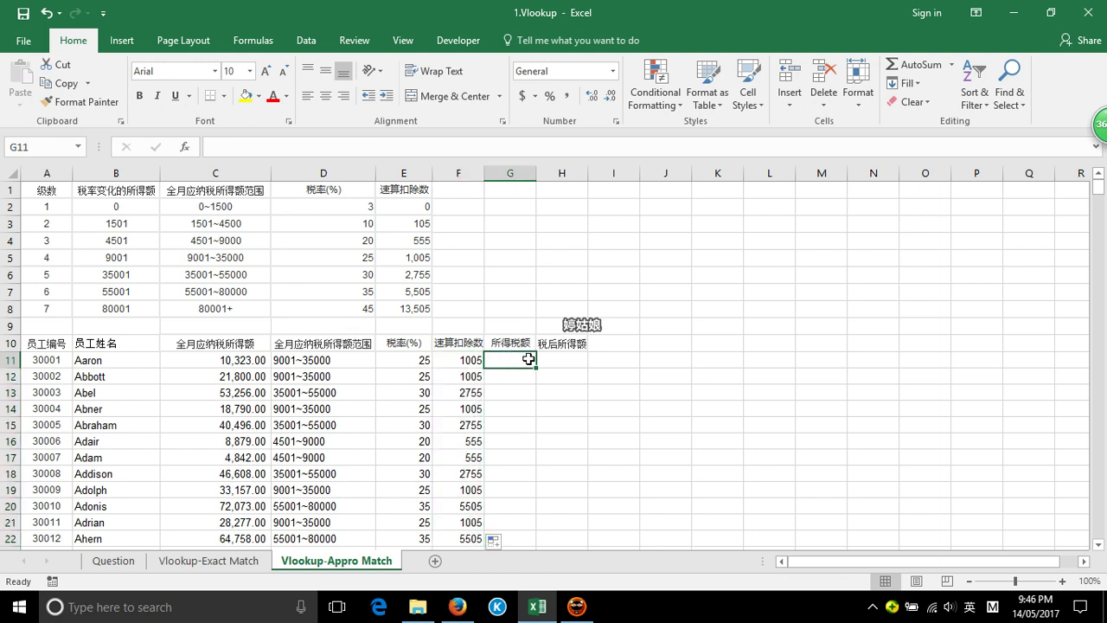
click(563, 360)
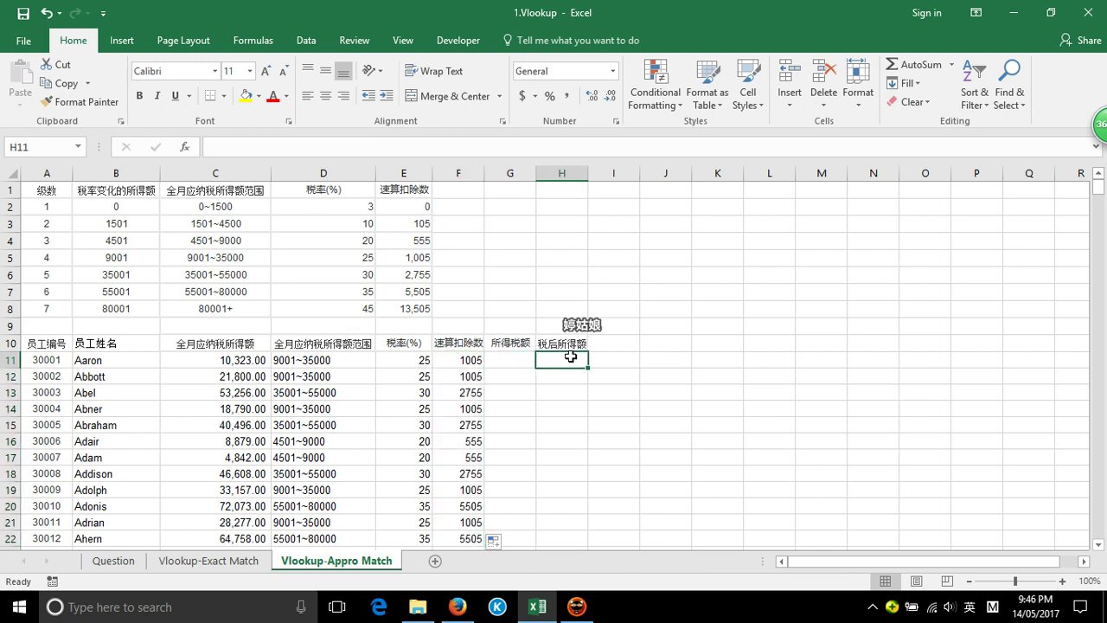
click(521, 360)
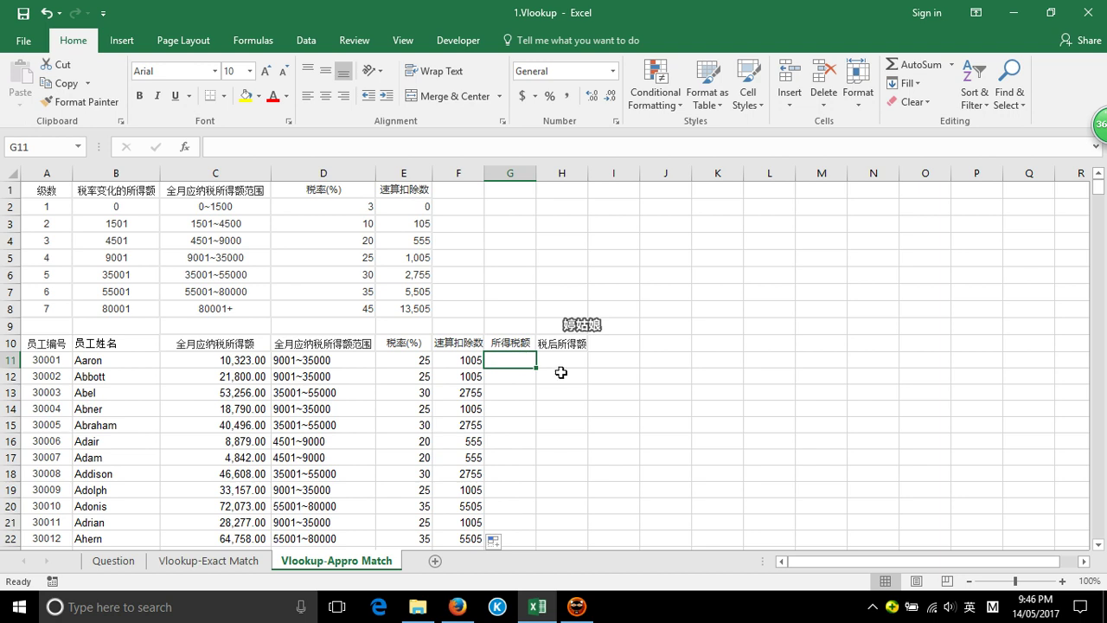
text(=)
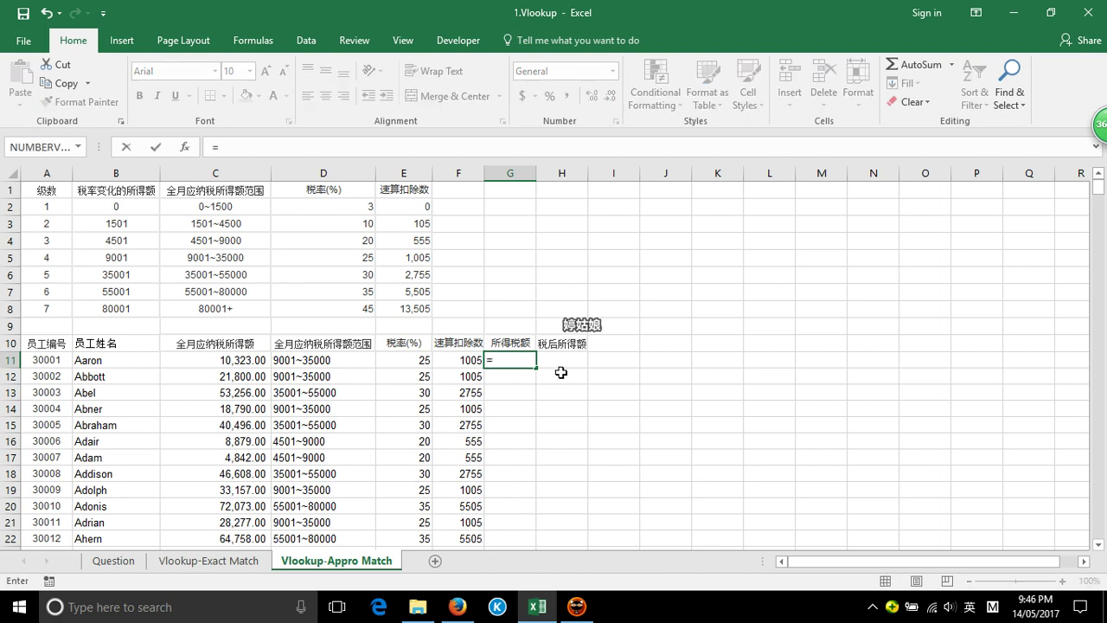
click(208, 358)
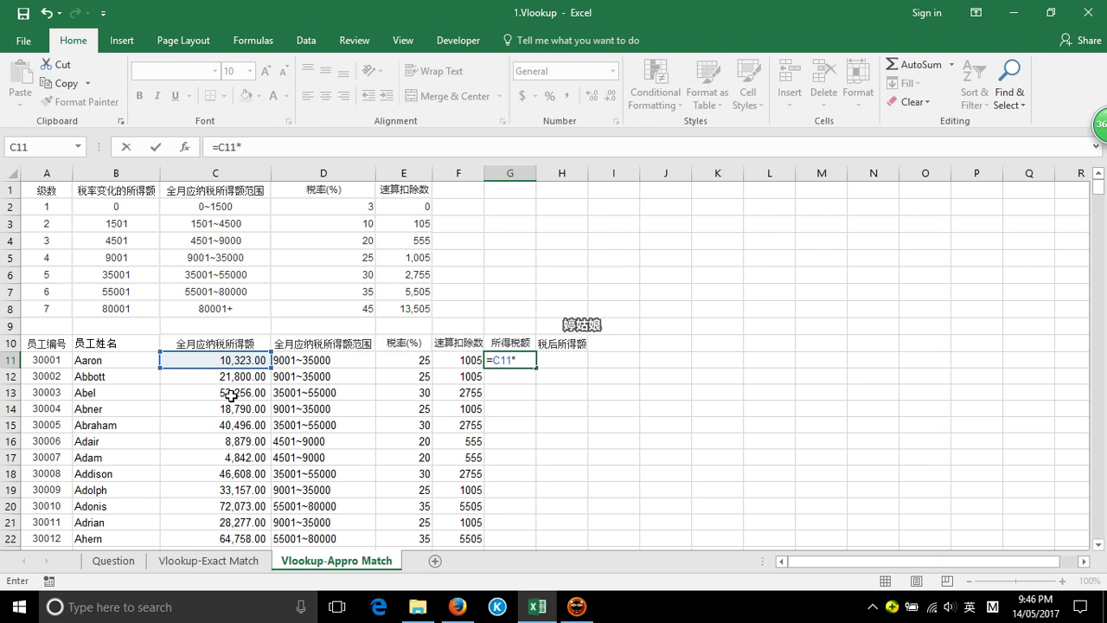
click(394, 360)
text(-)
click(462, 359)
key(Return)
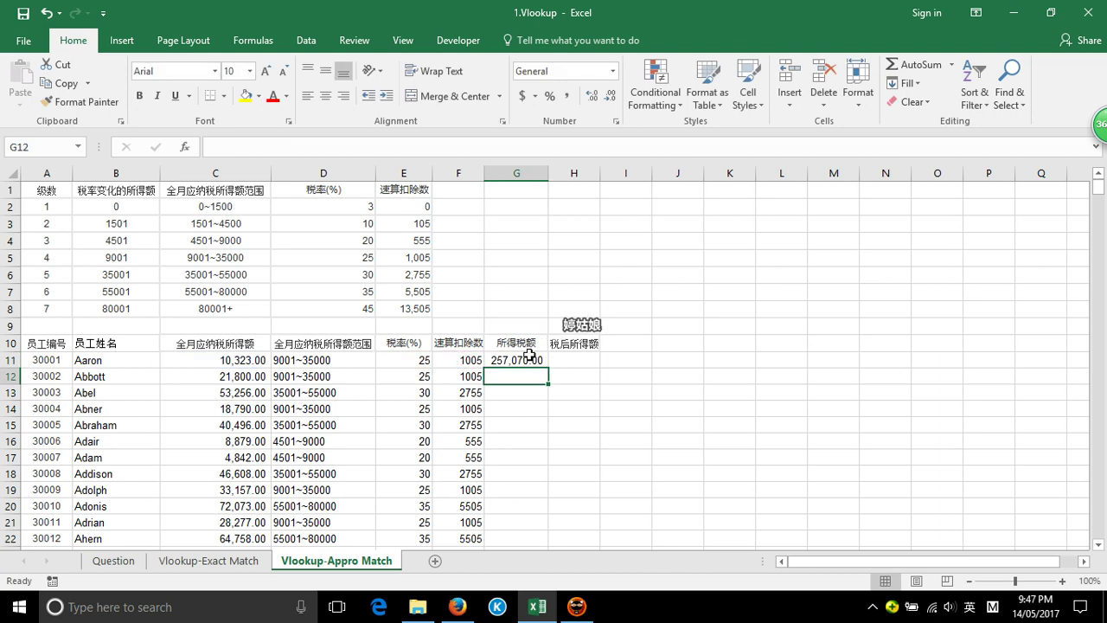
- Insert *0.01 after the rate reference so G11 reads =C11*E11*0.01-F11, giving 1,575.75
click(530, 358)
click(408, 358)
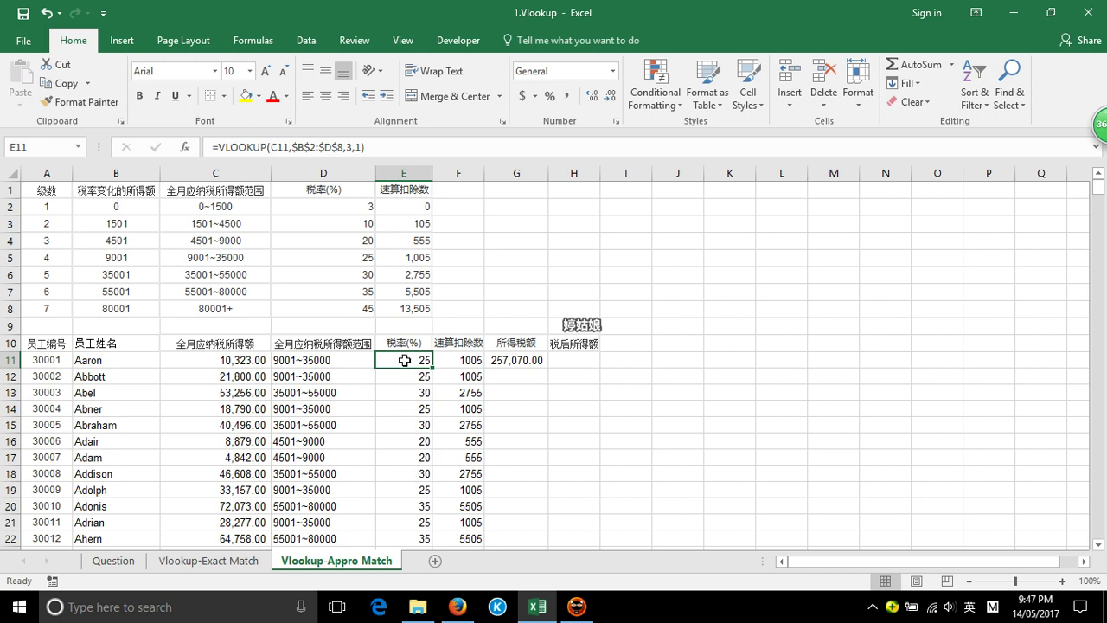
click(511, 362)
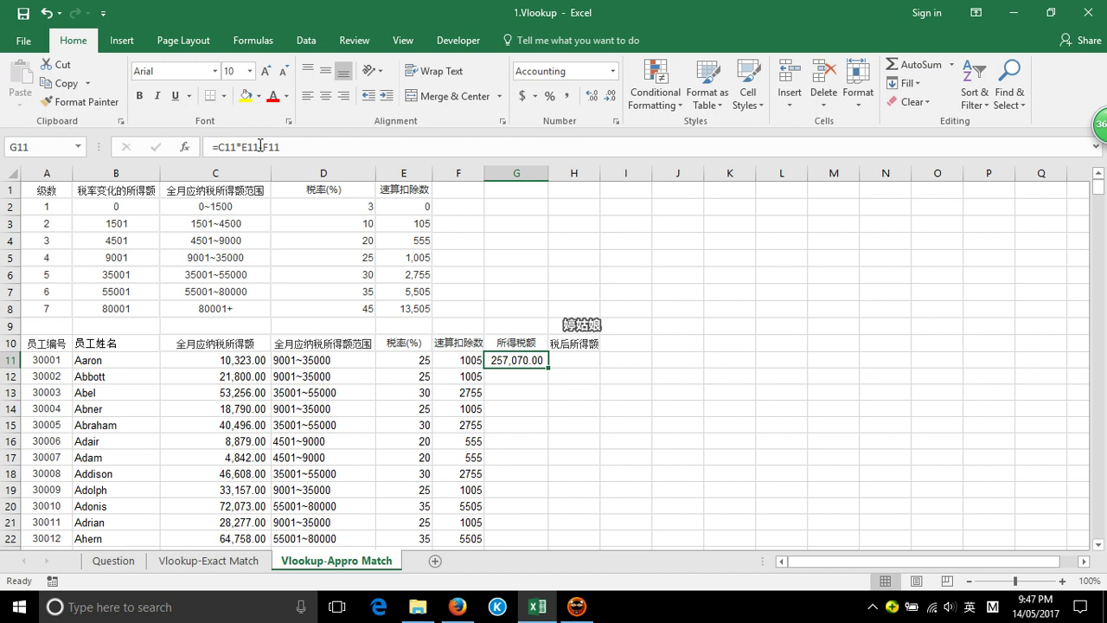
click(260, 146)
text(*0.01)
key(Return)
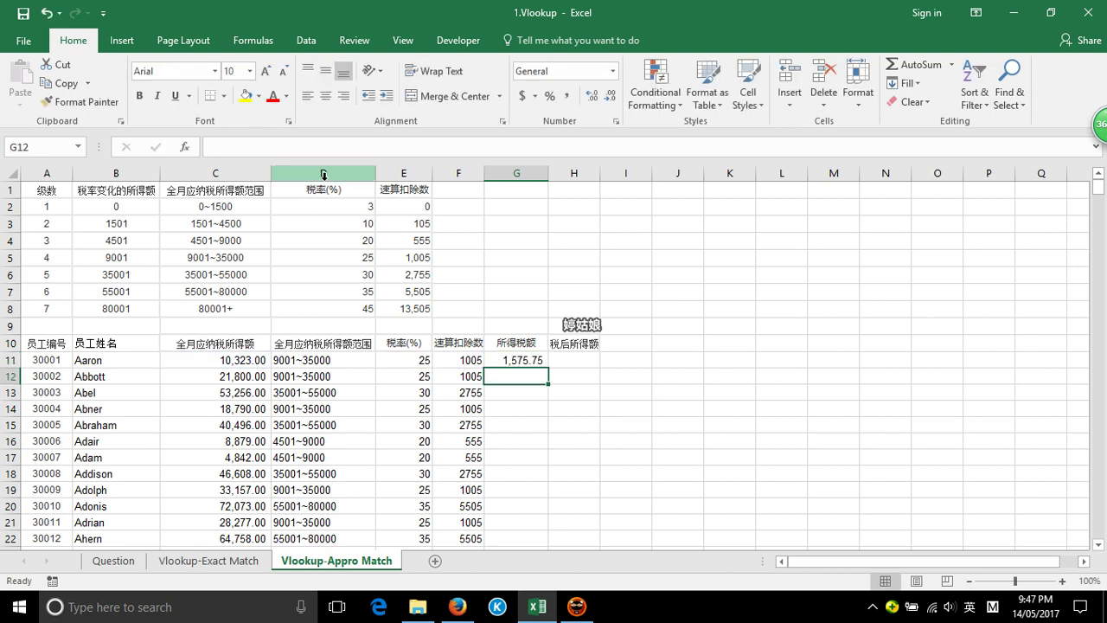
click(544, 360)
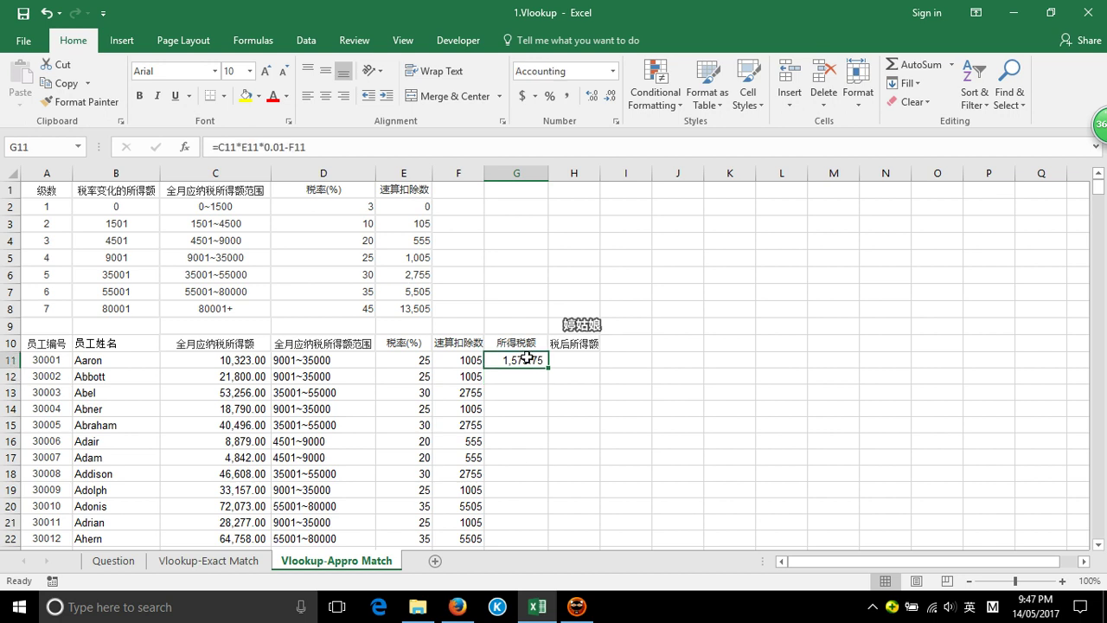
- Try a percentage format on E11, undo it, then change the D5 rate to 25%
click(410, 359)
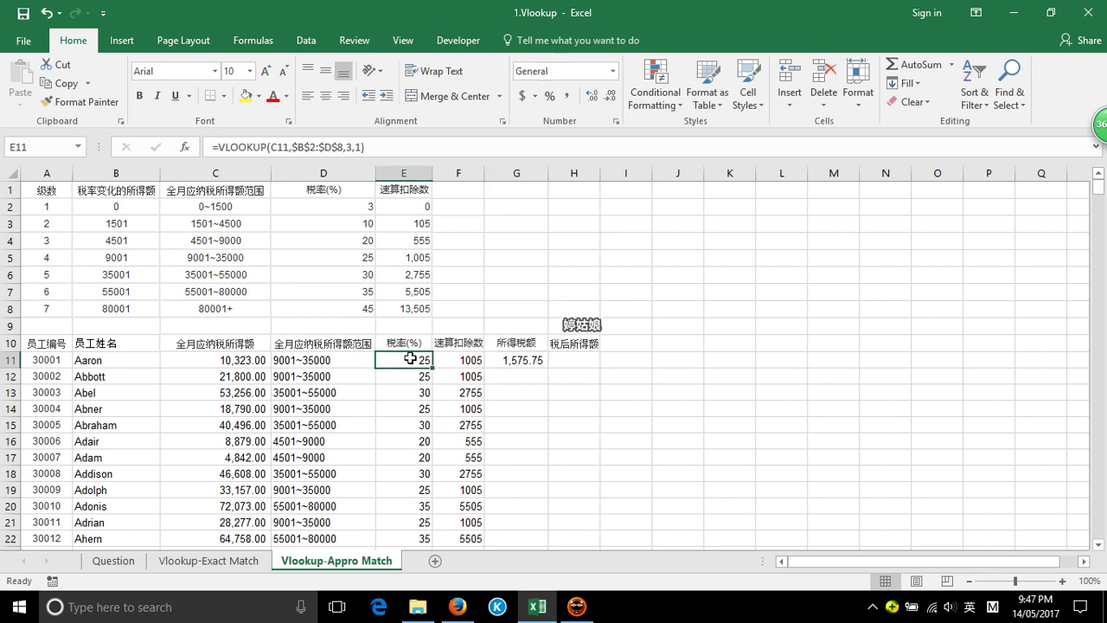
click(550, 96)
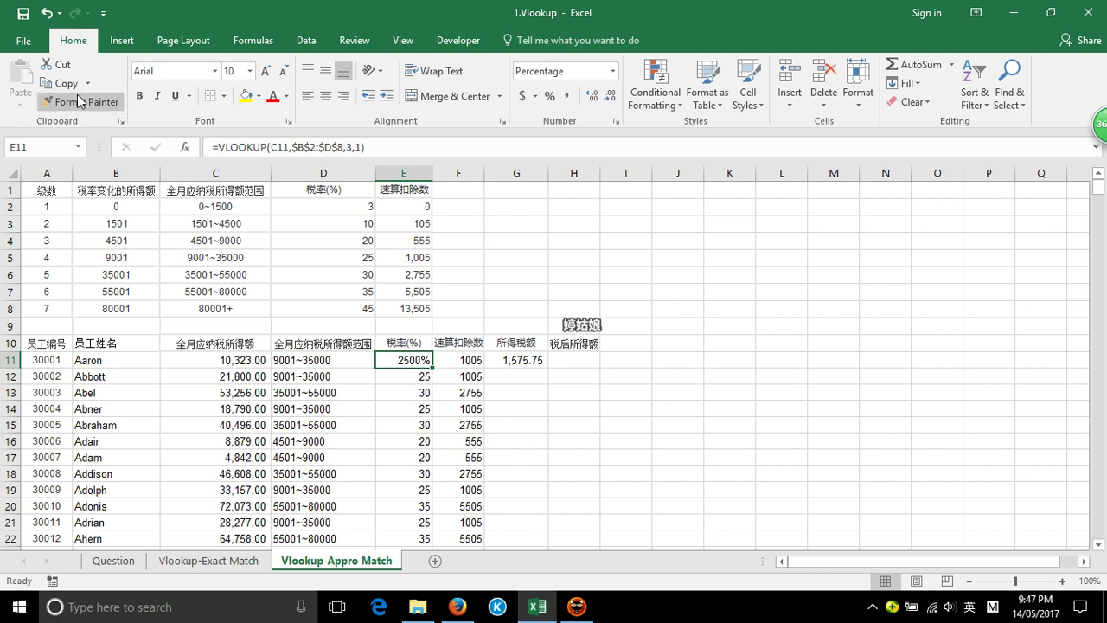
click(48, 12)
click(530, 362)
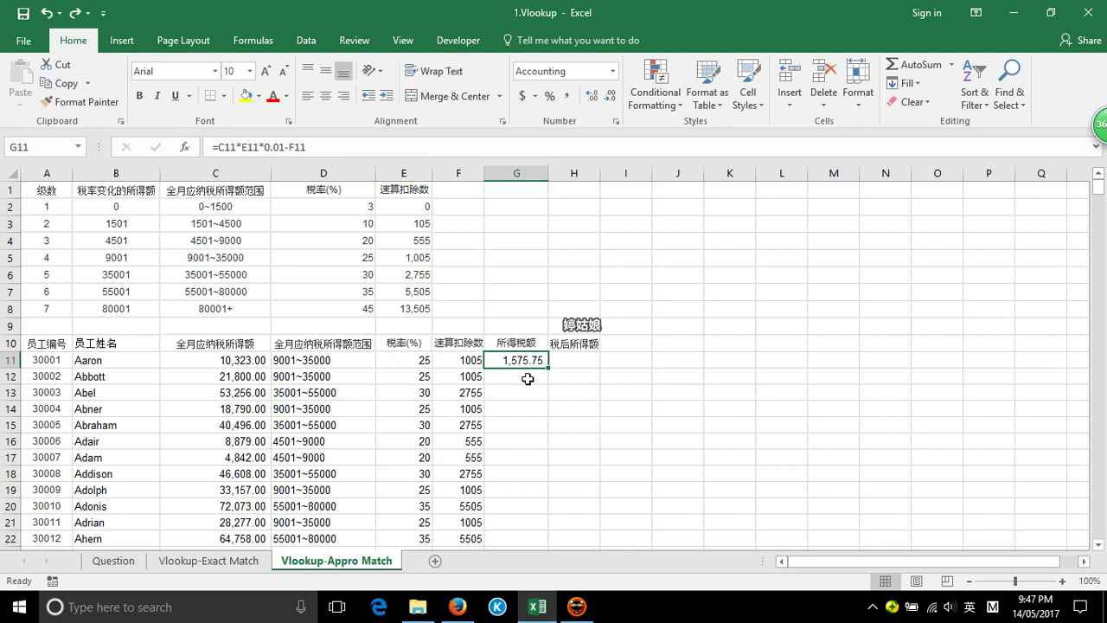
click(395, 356)
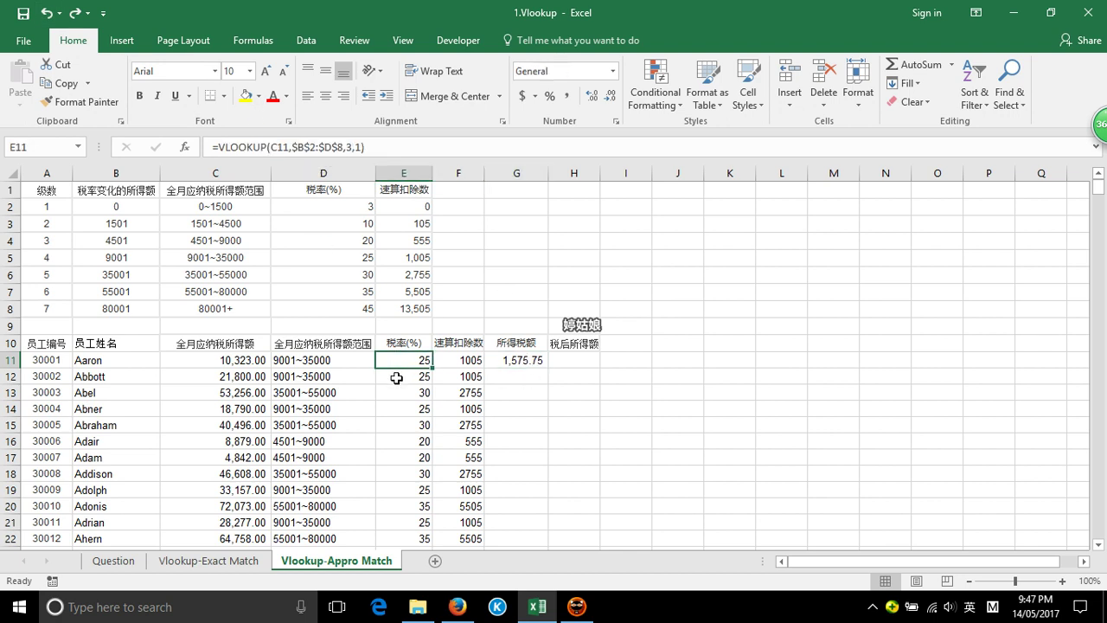
click(342, 206)
drag(342, 206, 336, 304)
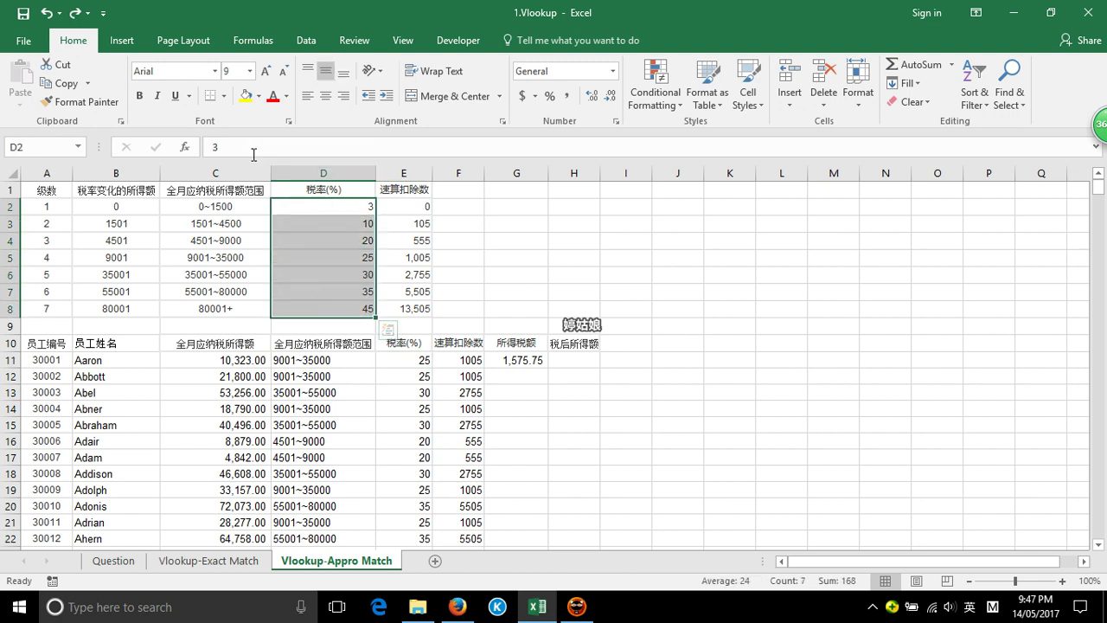
click(306, 240)
click(307, 257)
click(241, 144)
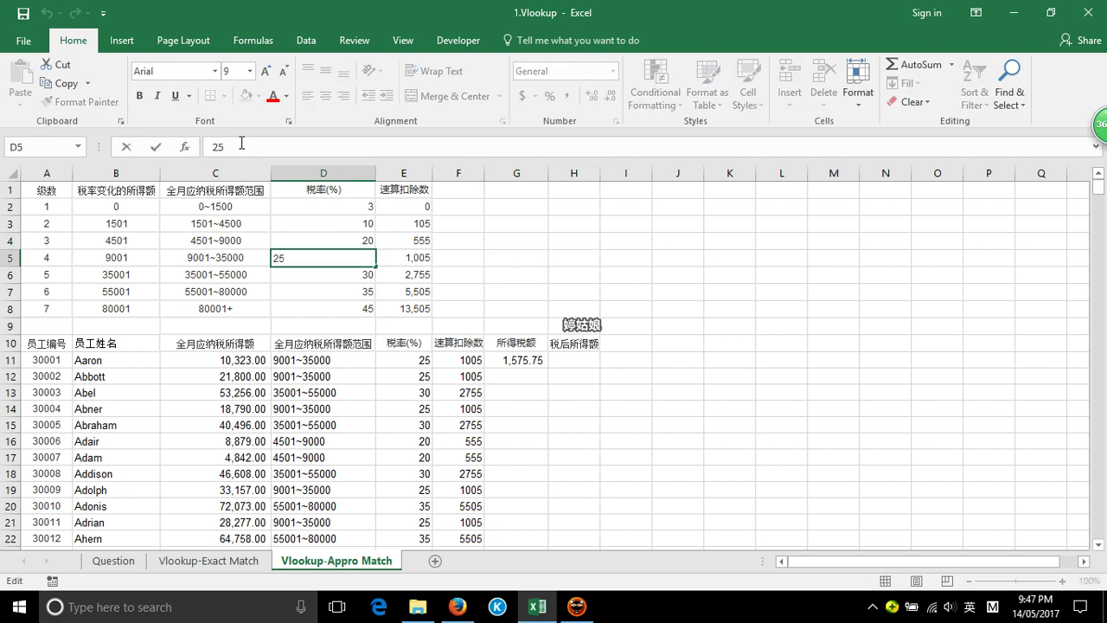
text(%)
key(Return)
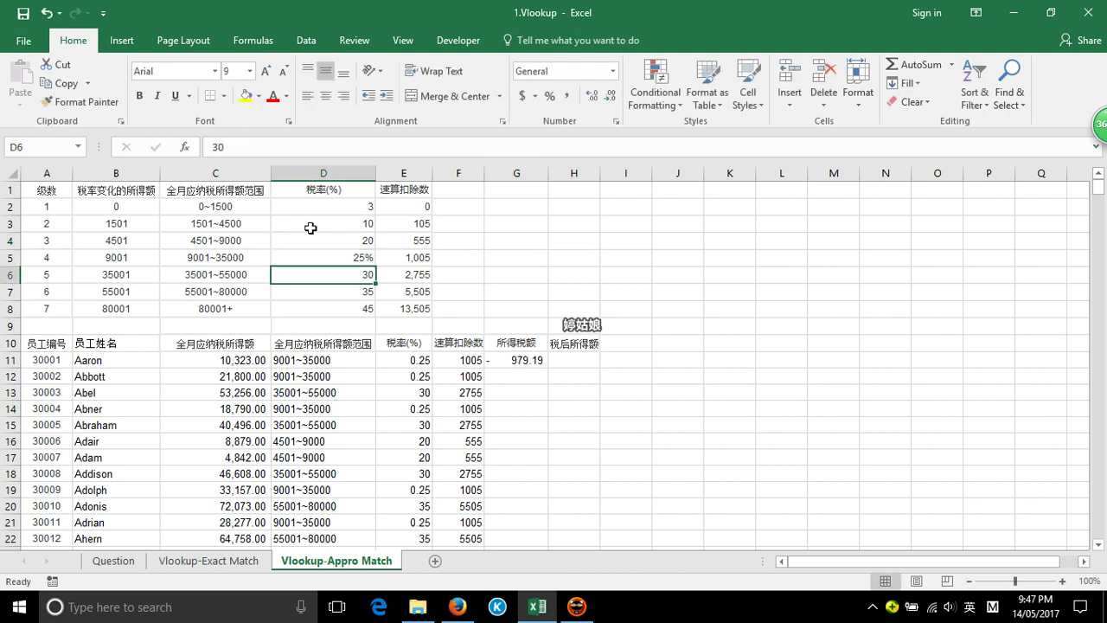
- Remove the 0.01 factor so G11's formula becomes =C11*E11-F11
click(390, 360)
click(527, 360)
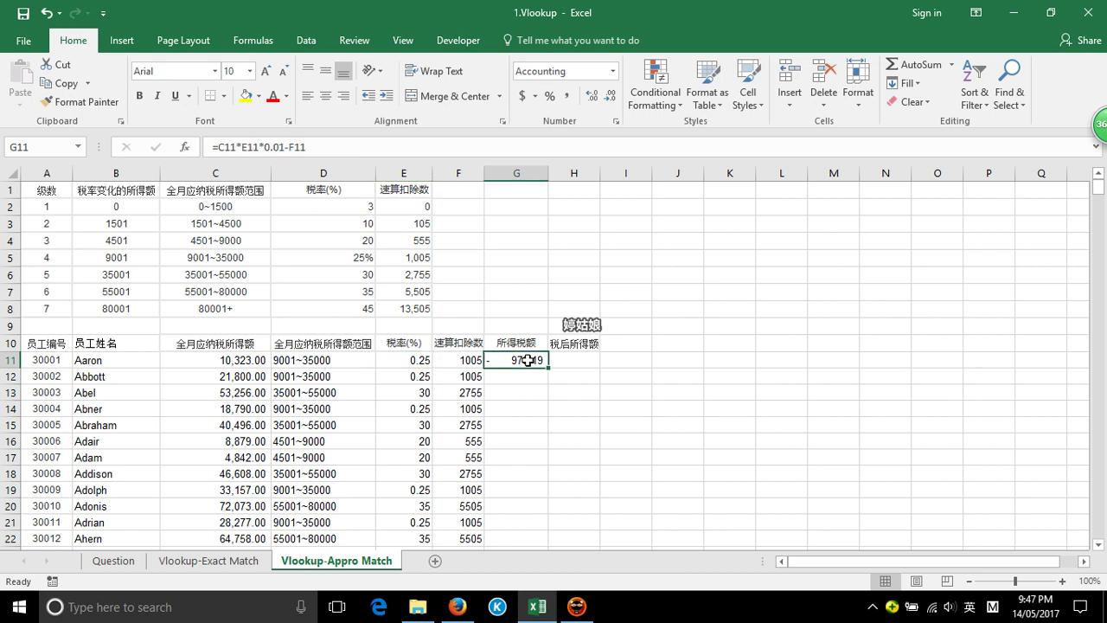
double_click(267, 147)
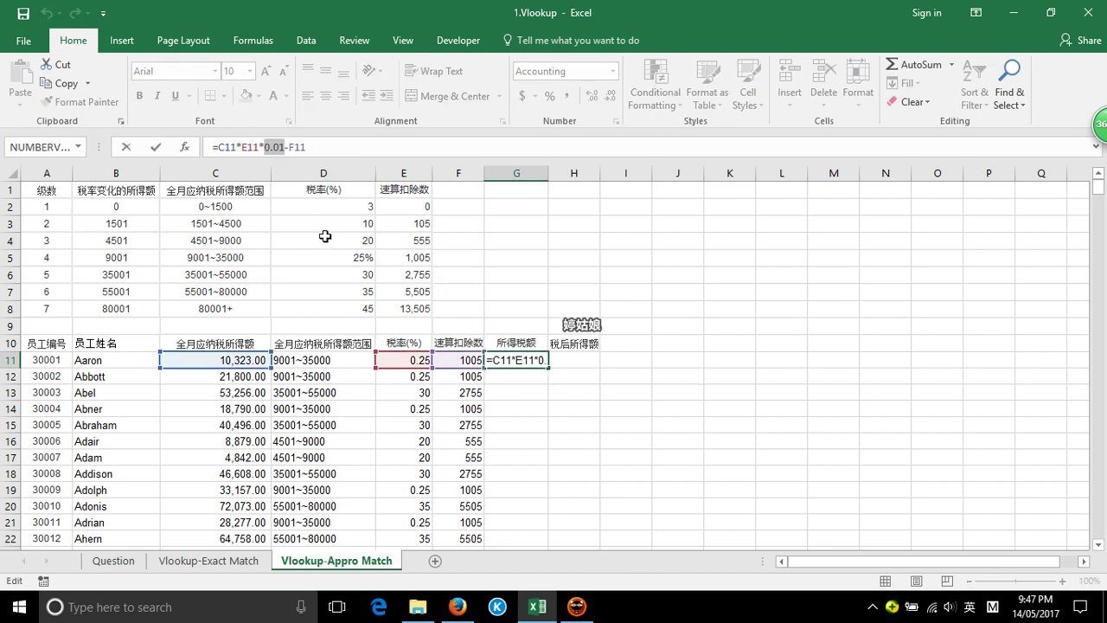
key(BackSpace)
key(BackSpace)
key(Return)
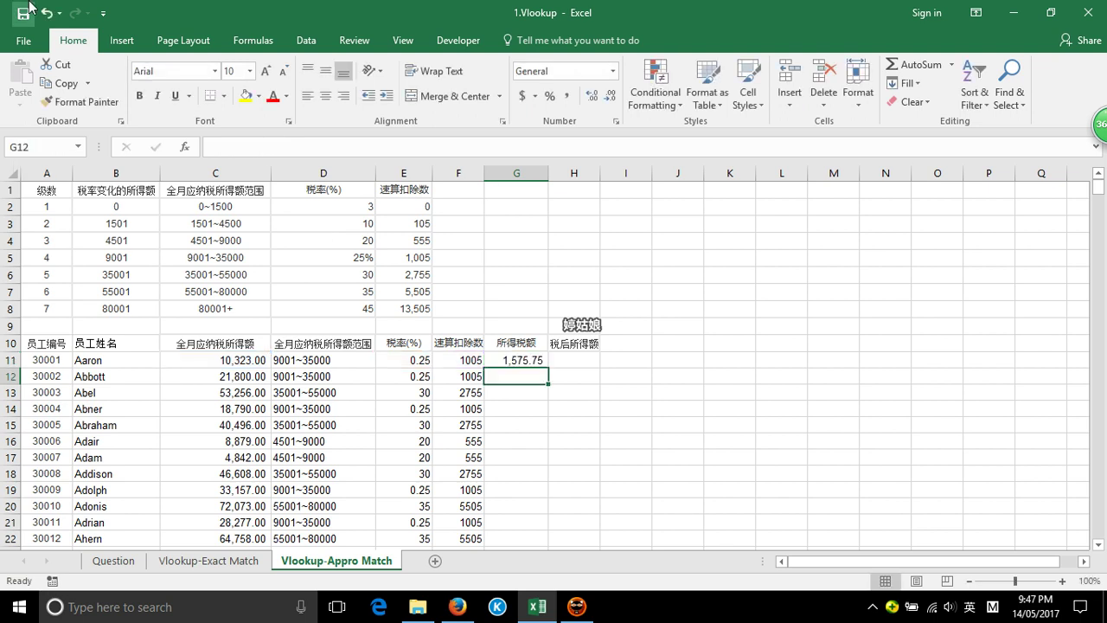
click(526, 359)
- Return D5 to a plain 25 by deleting the percent and painting D4's format onto it
click(325, 258)
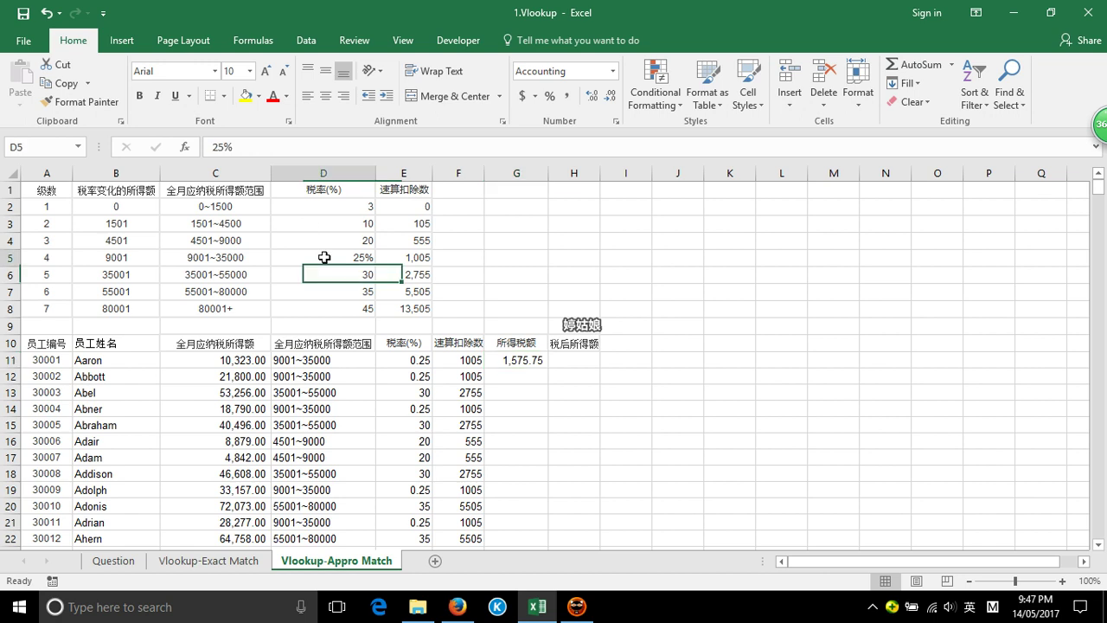
click(295, 142)
key(BackSpace)
key(BackSpace)
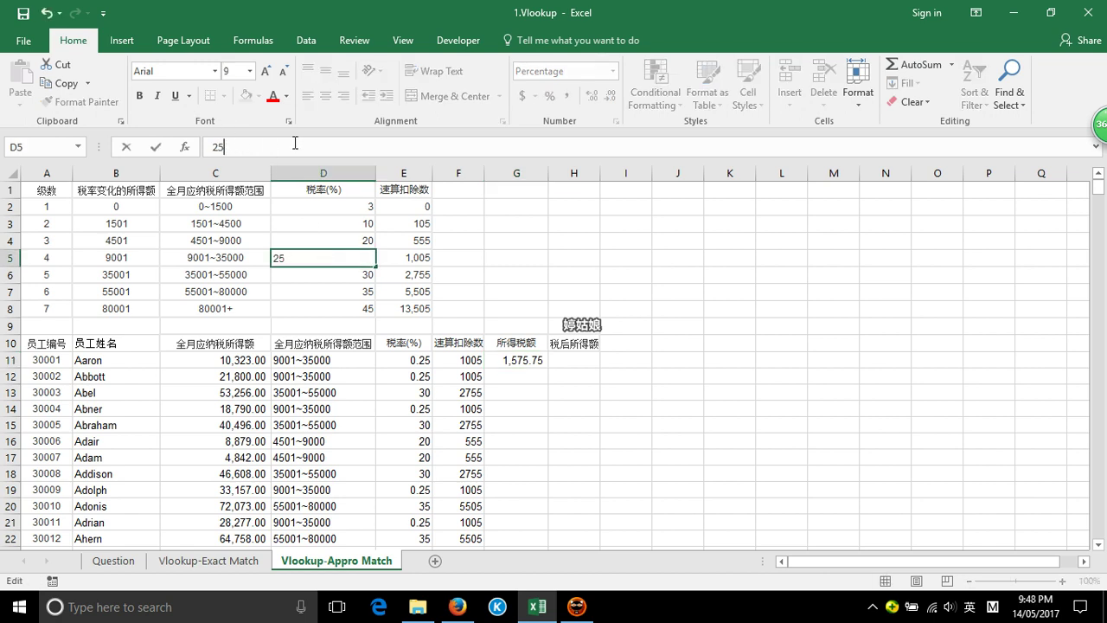
key(Return)
click(323, 258)
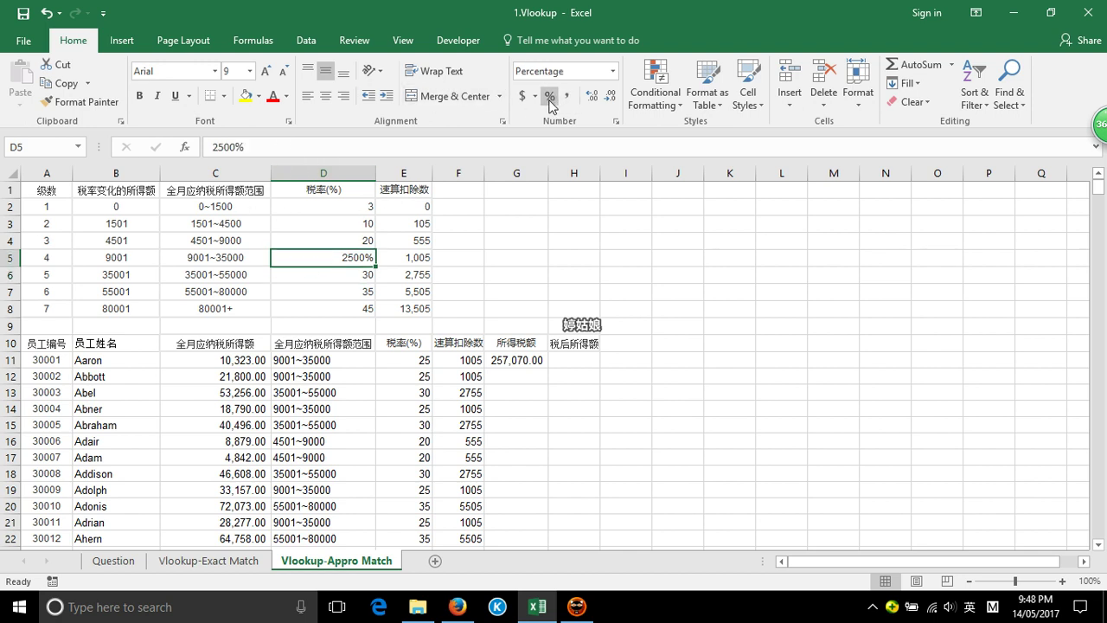
click(299, 240)
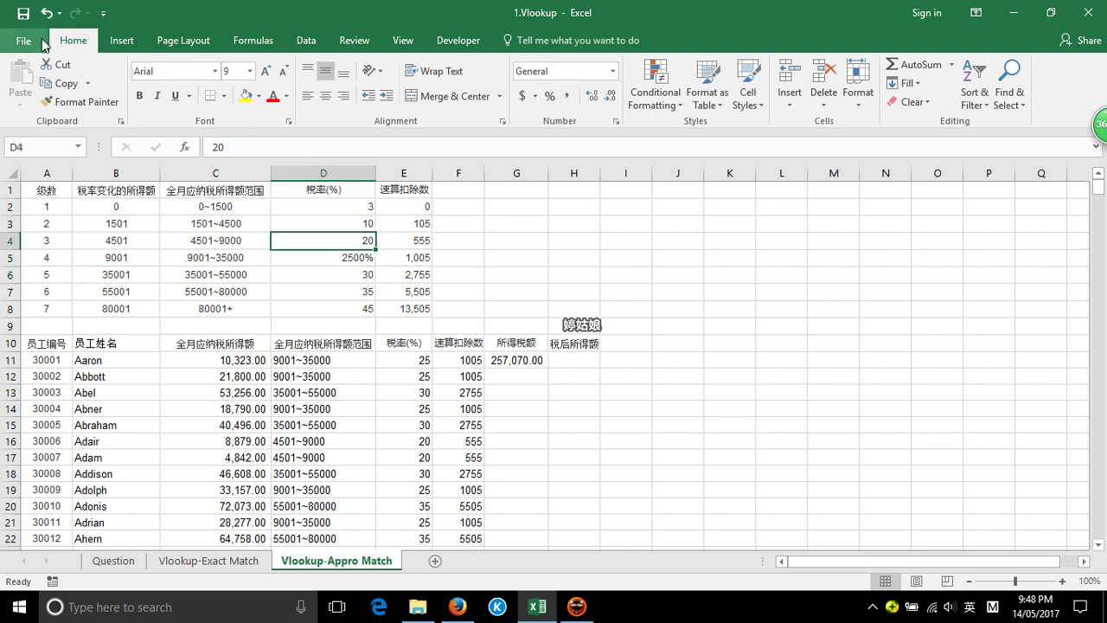
click(78, 102)
click(322, 256)
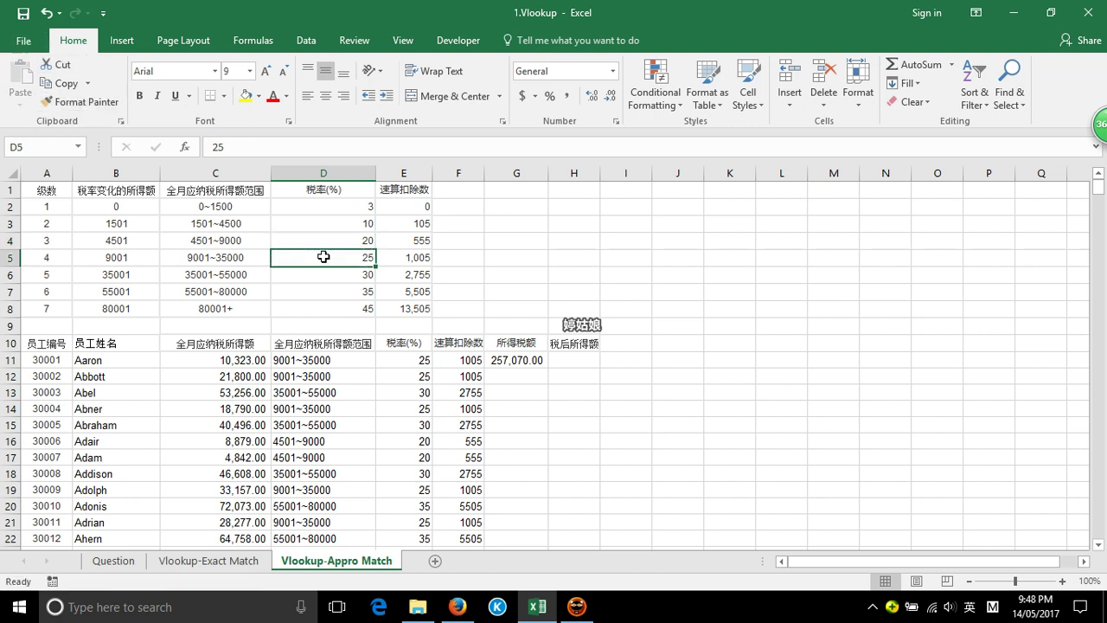
click(523, 365)
click(253, 147)
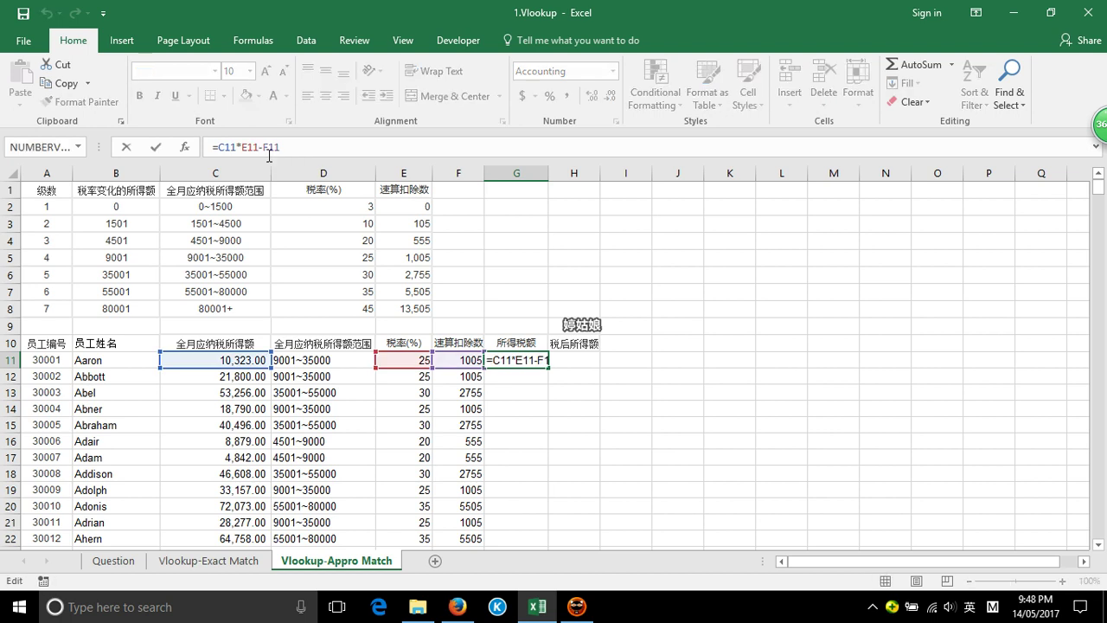
- Edit G11 to =C11*E11*0.01-F11, fixing the stray 8 that caused #NAME?
text(80.01)
key(Return)
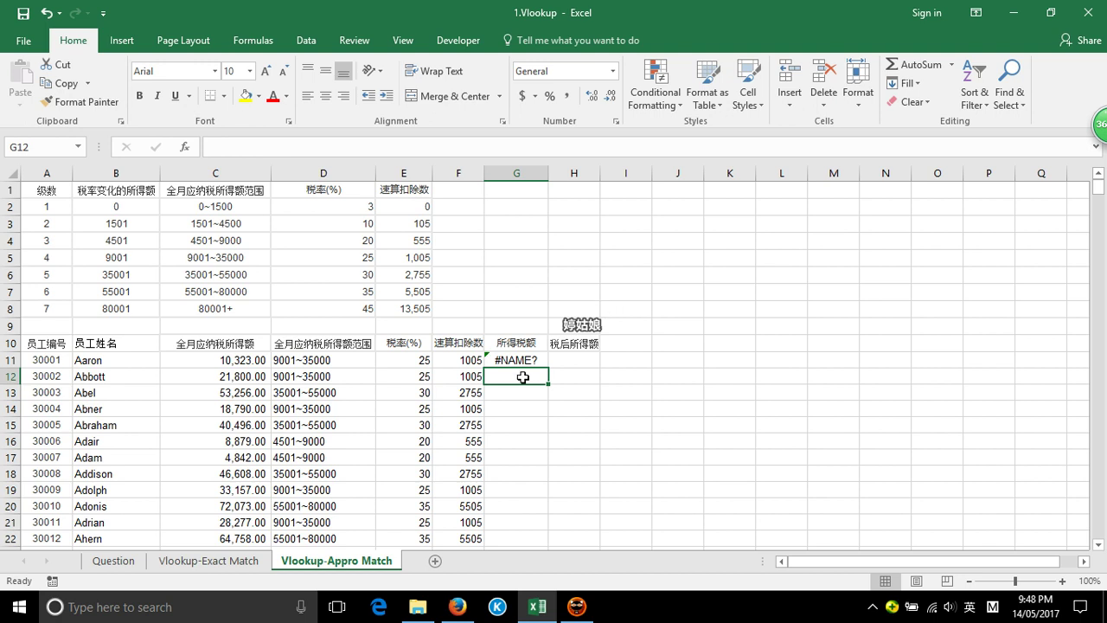
click(524, 359)
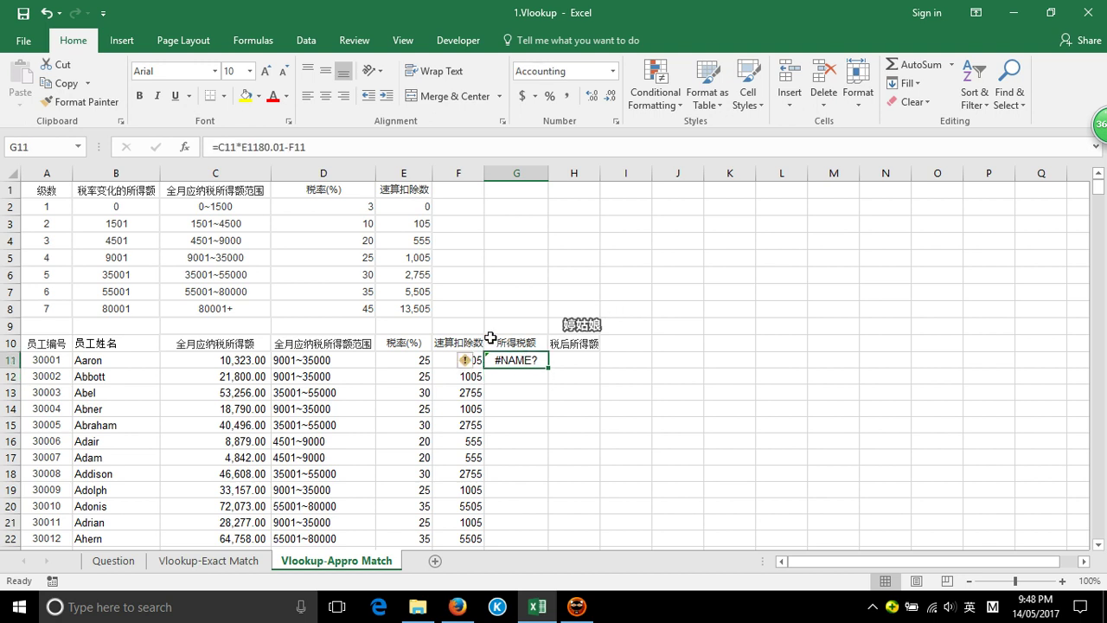
click(264, 147)
key(BackSpace)
text(*)
key(Return)
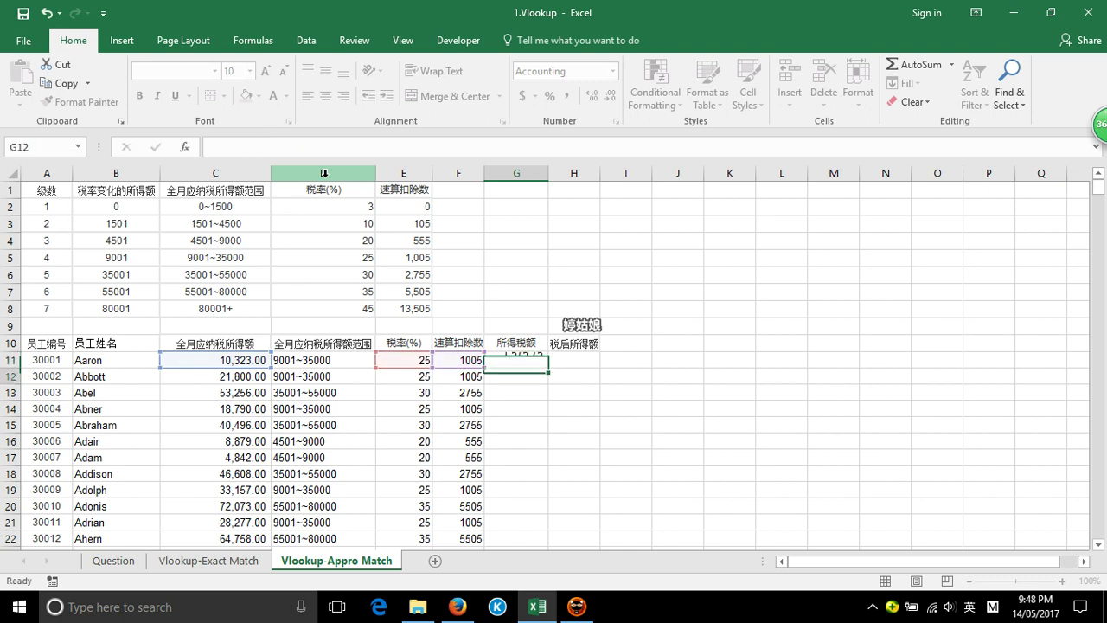
- Fill the tax formula down column G (G12 4,445.00, G13 13,221.80)
click(511, 349)
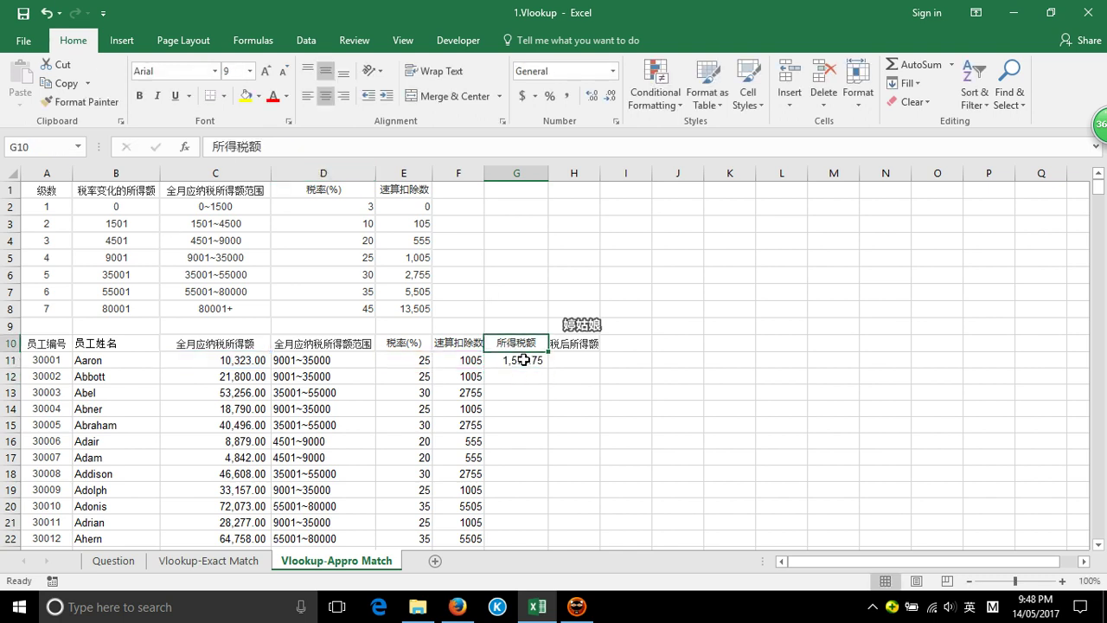
click(526, 360)
double_click(550, 371)
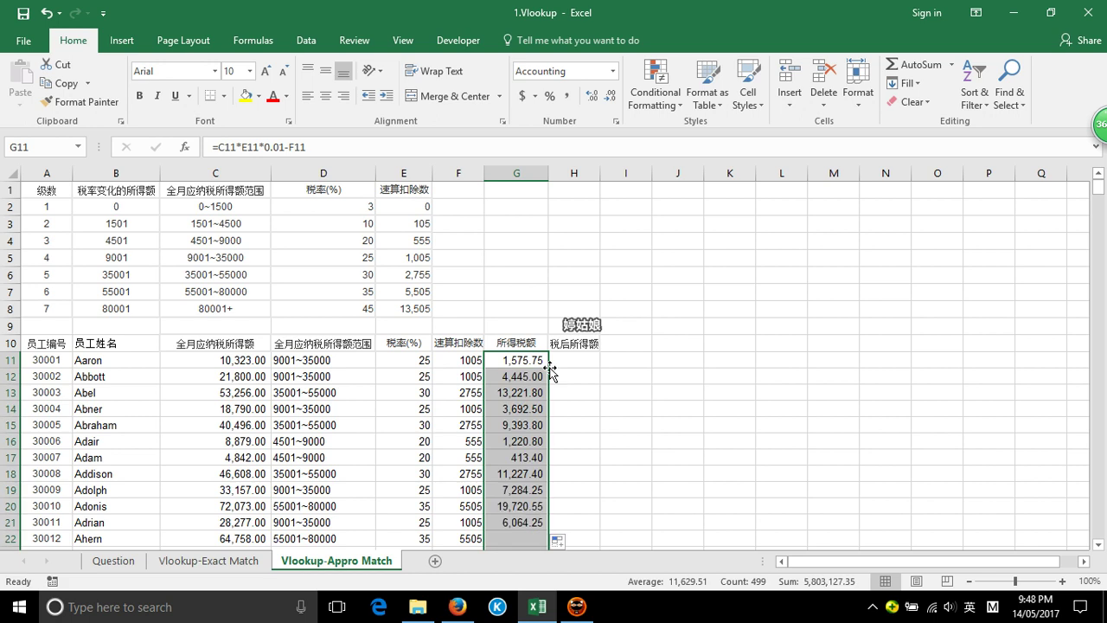
- Widen column H, enter =C11-G11 in H11 and fill it down (H11 8,747.25)
click(578, 359)
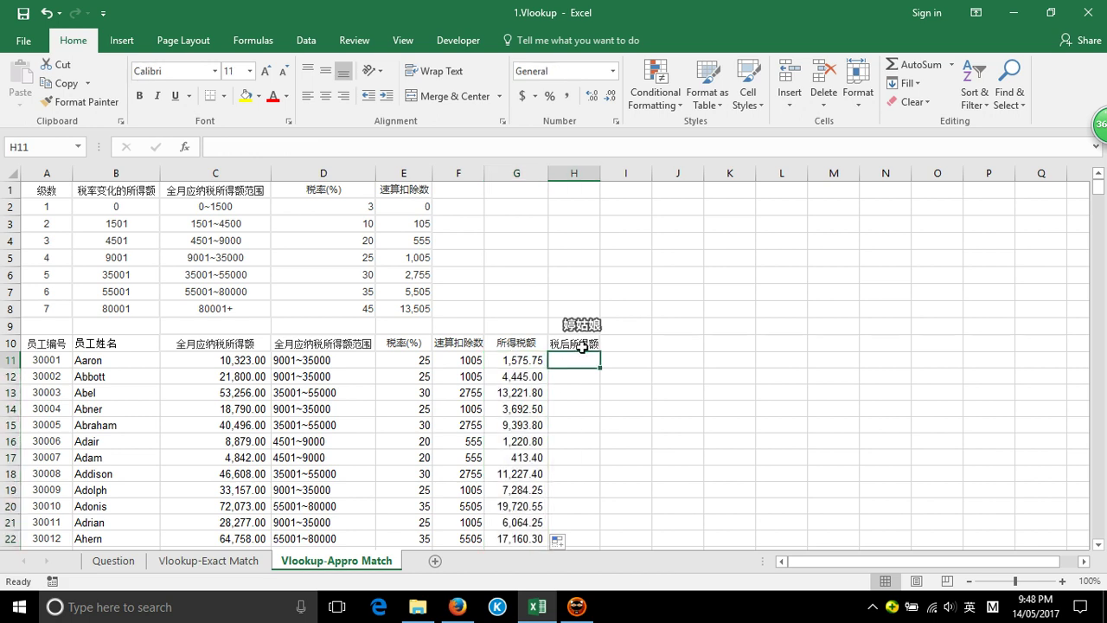
drag(603, 167, 612, 167)
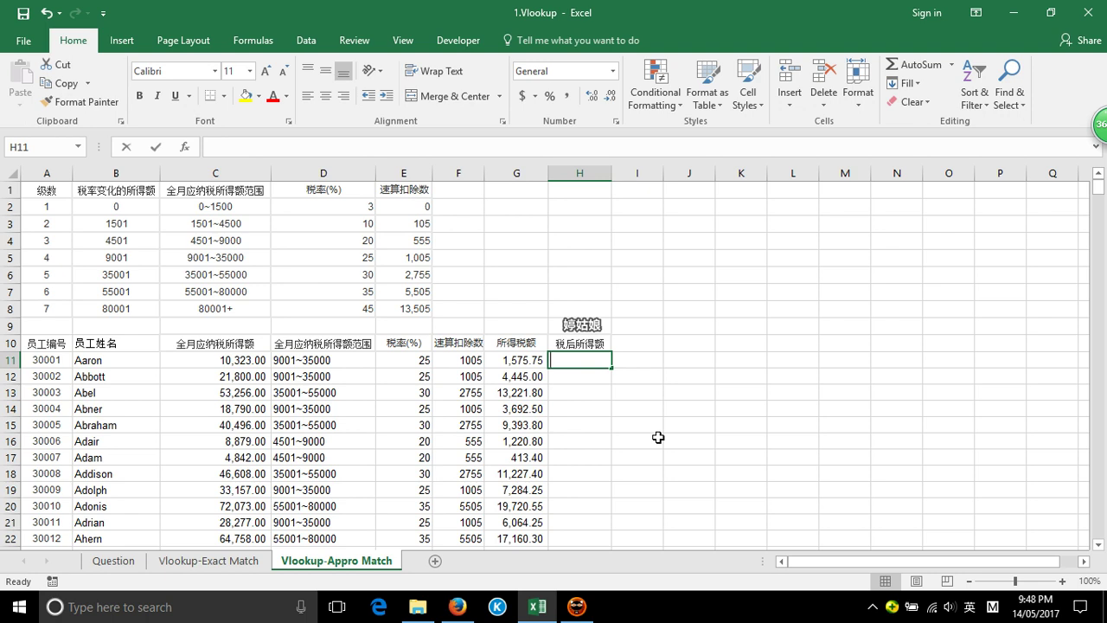
text(=)
click(209, 361)
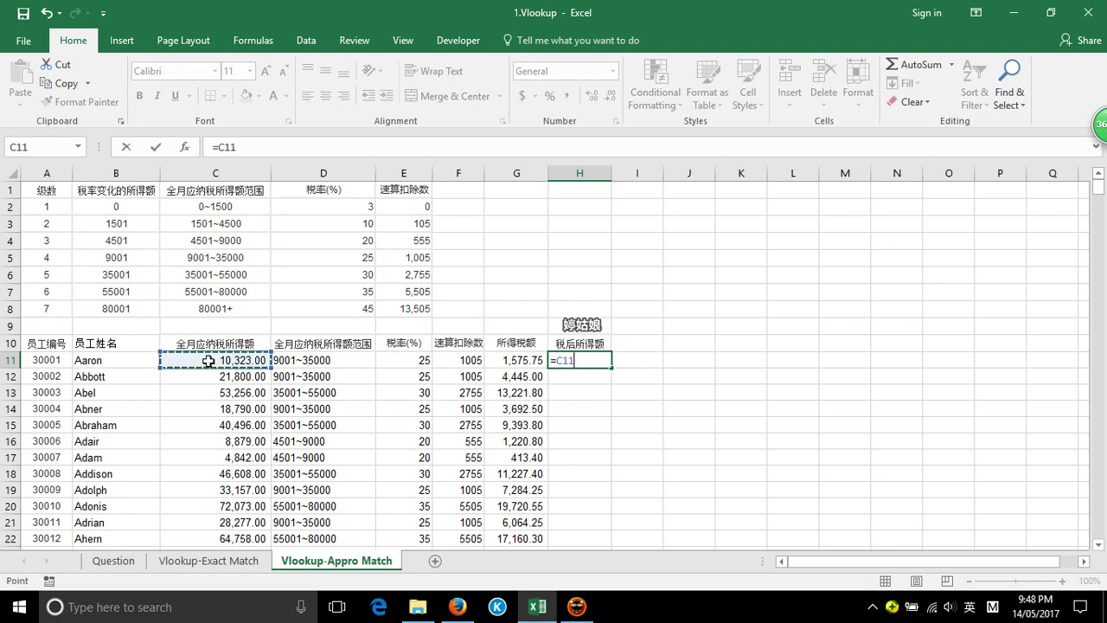
text(-)
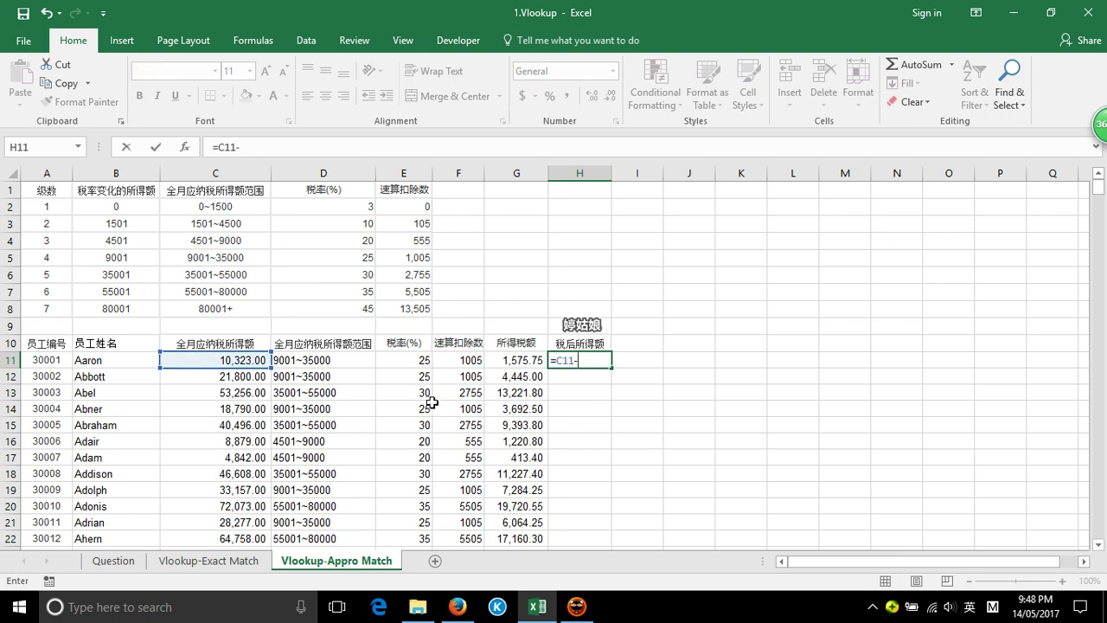
click(509, 360)
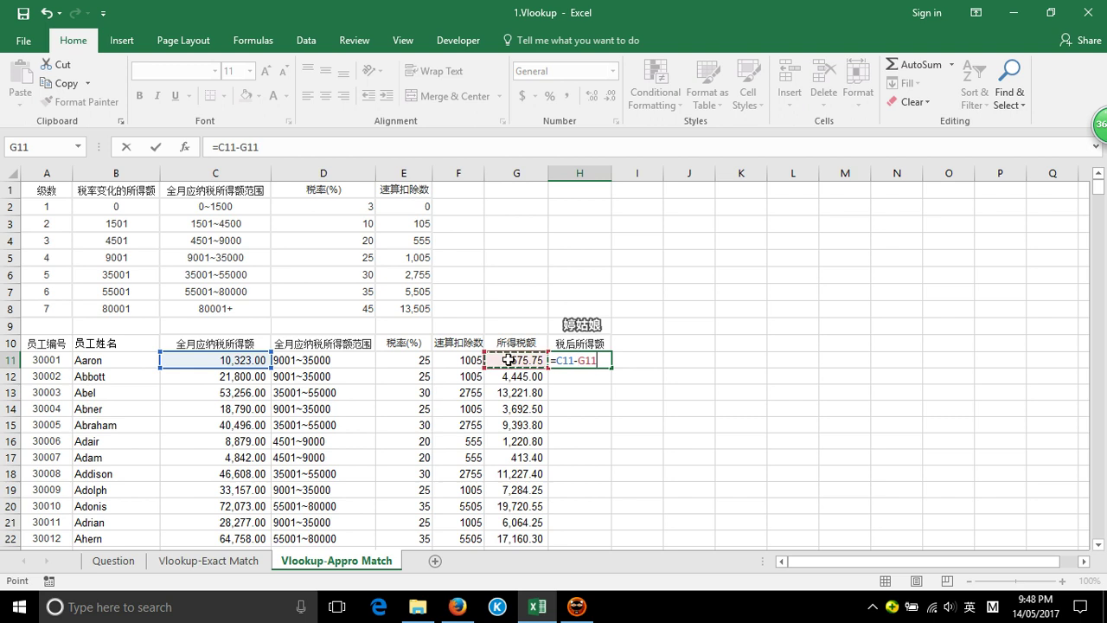
key(Return)
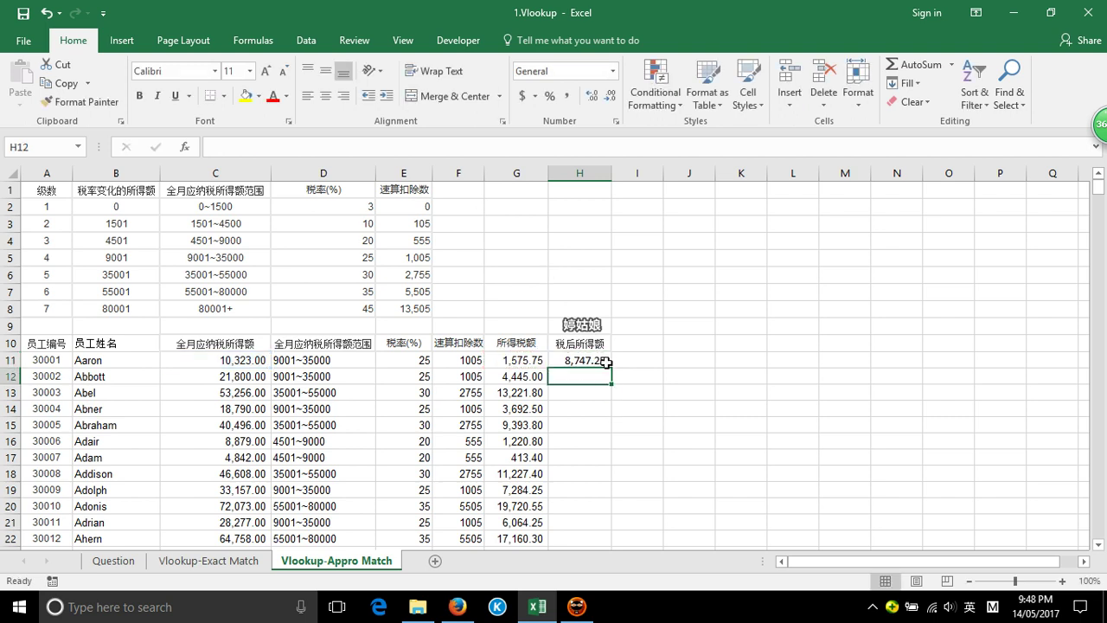
click(606, 363)
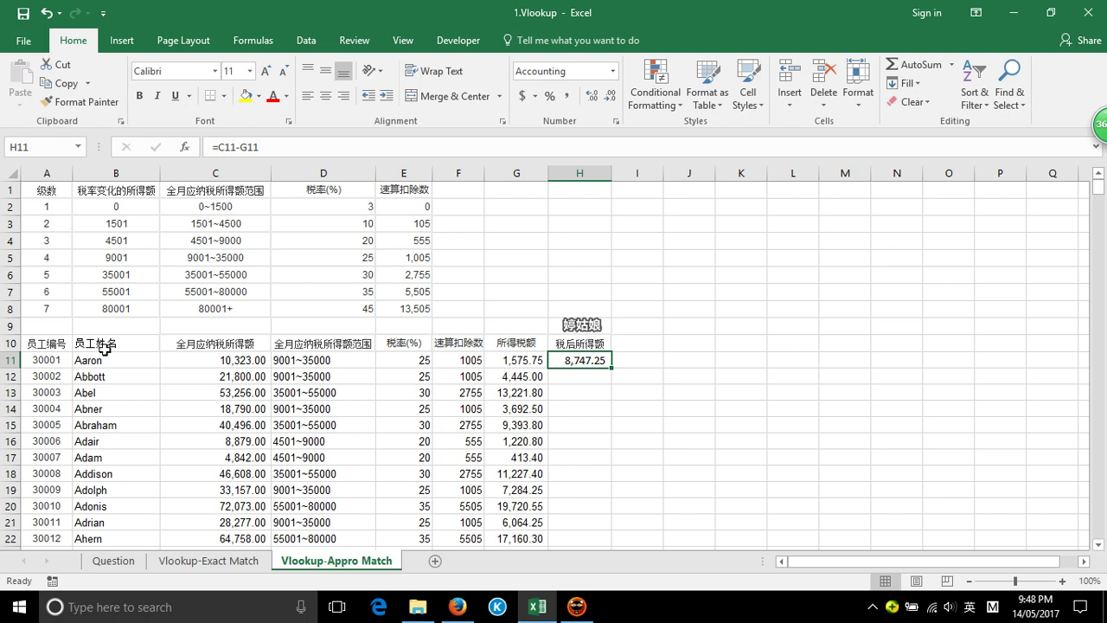
double_click(610, 370)
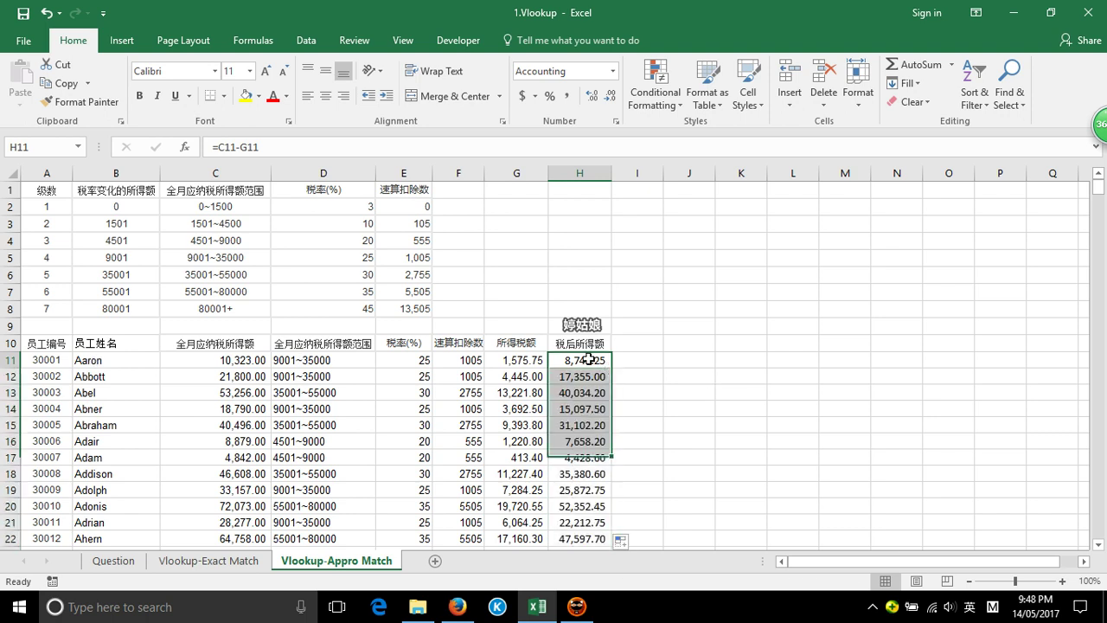
click(208, 358)
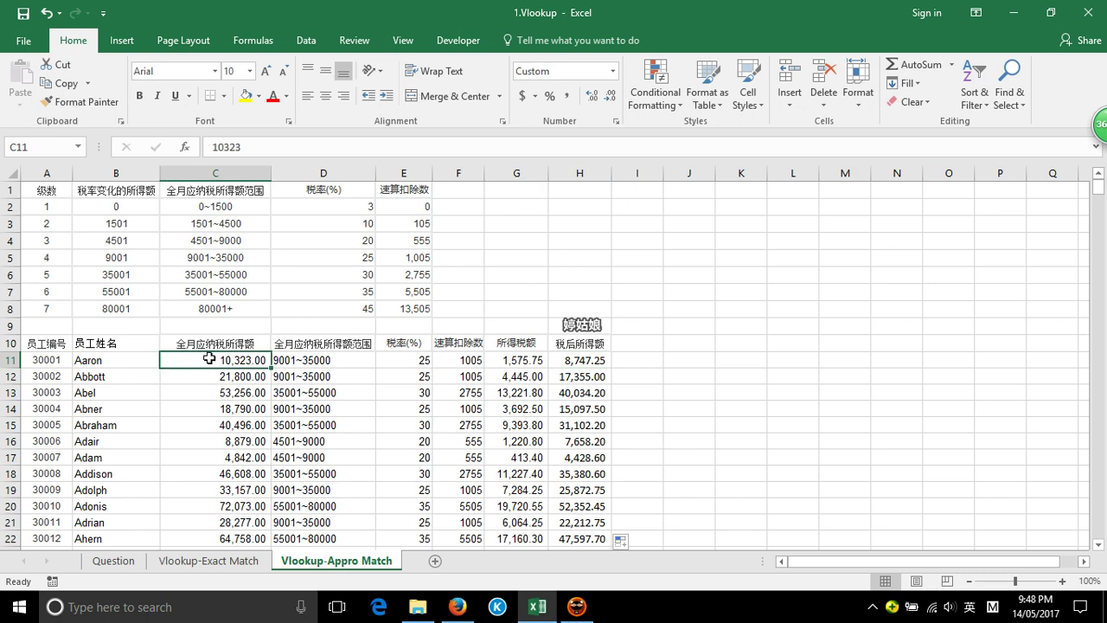
click(585, 367)
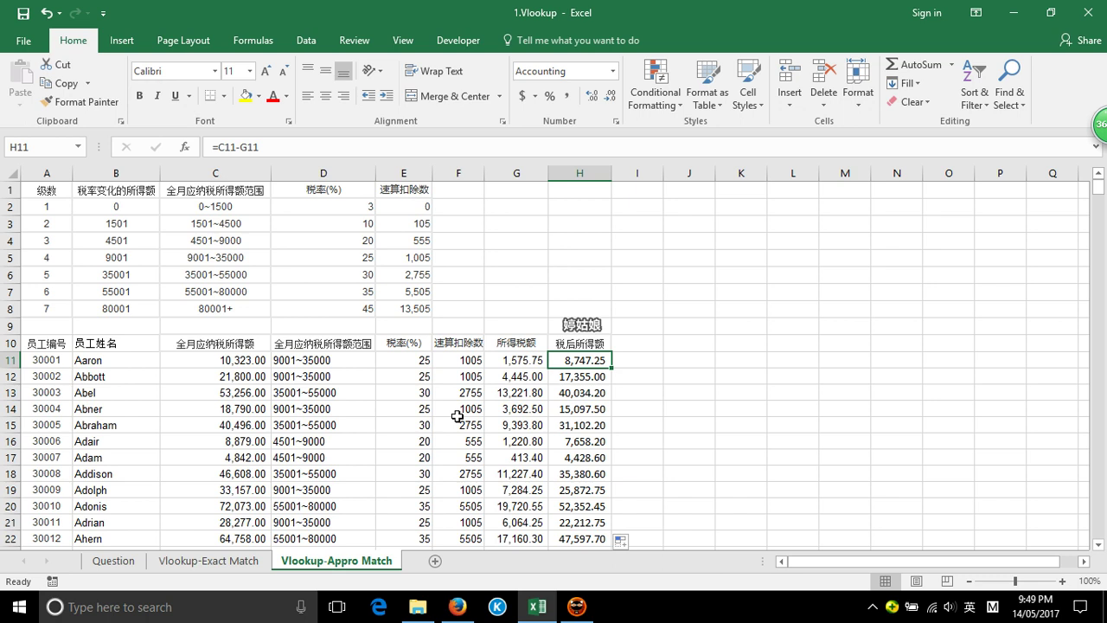
click(524, 364)
click(449, 358)
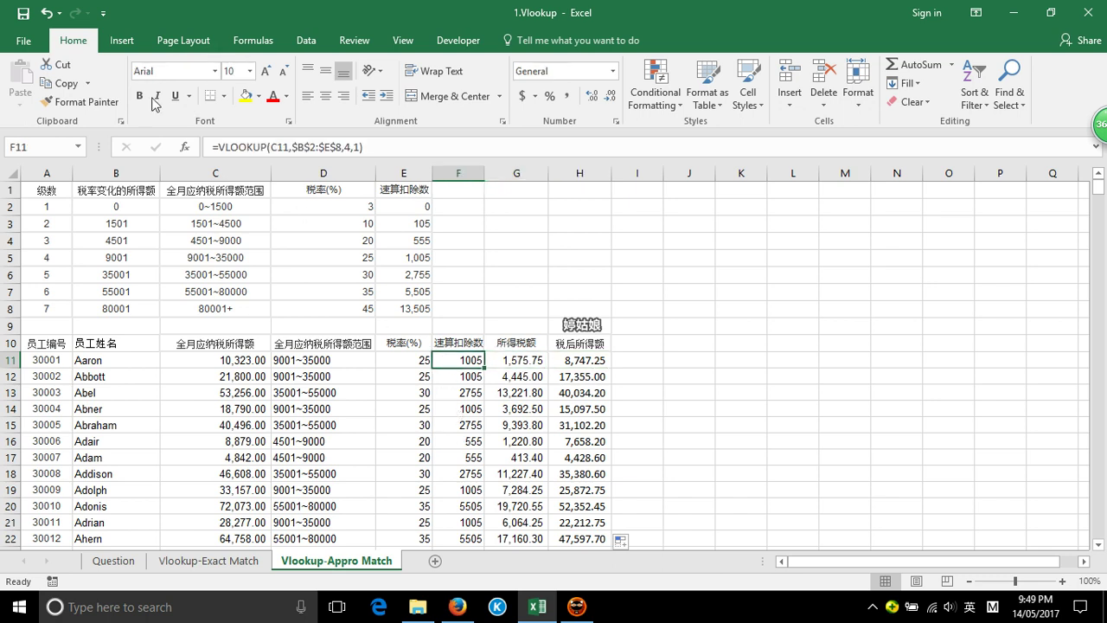
click(308, 147)
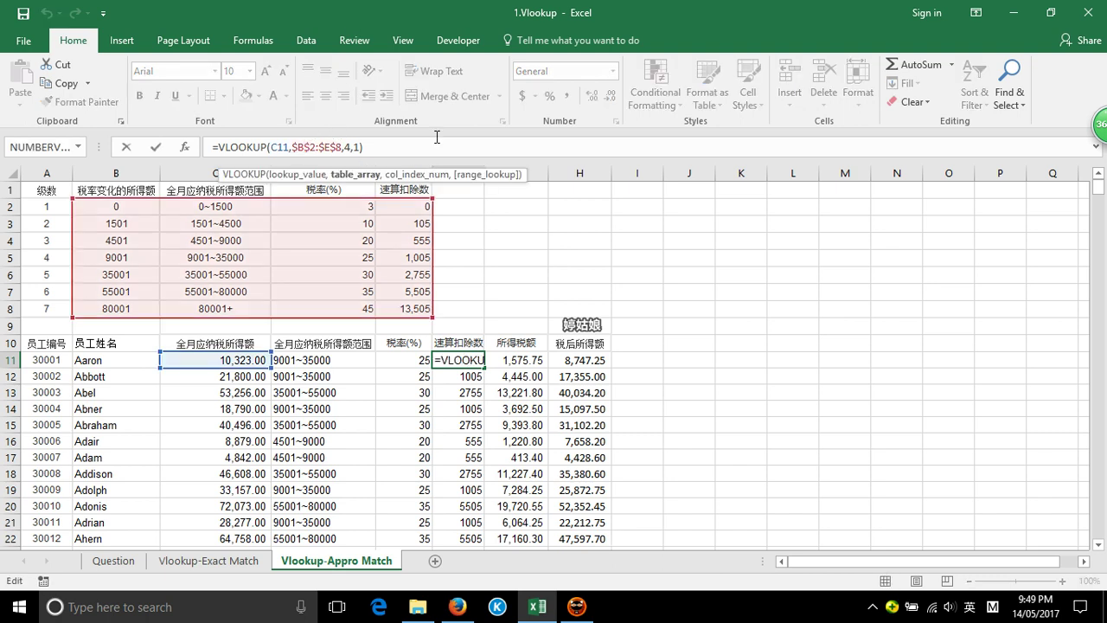
key(Delete)
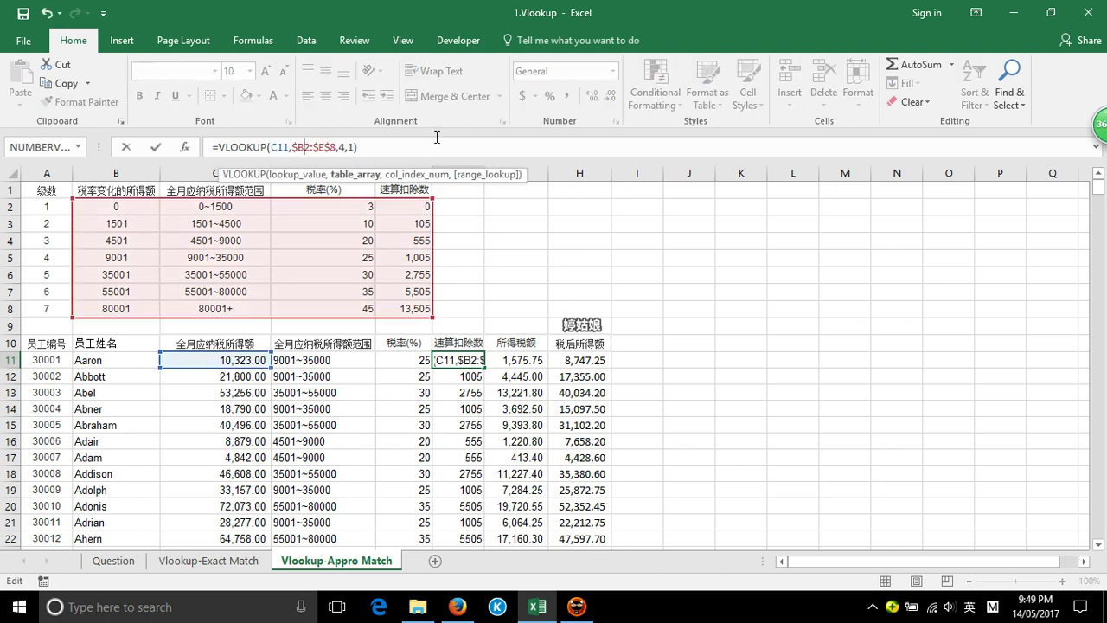
key(Delete)
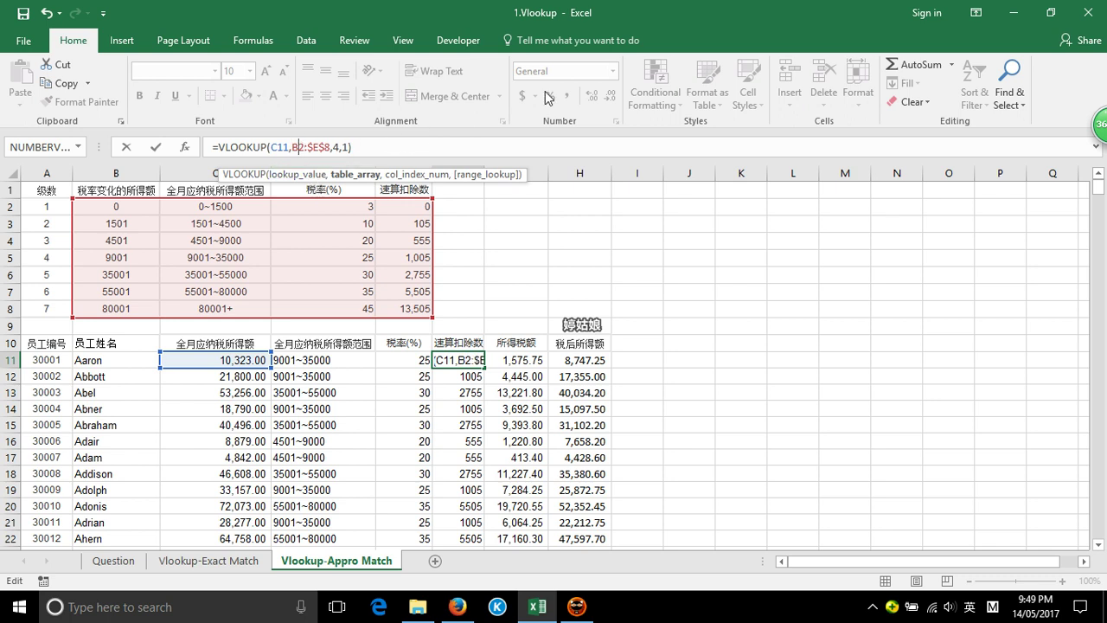
key(F4)
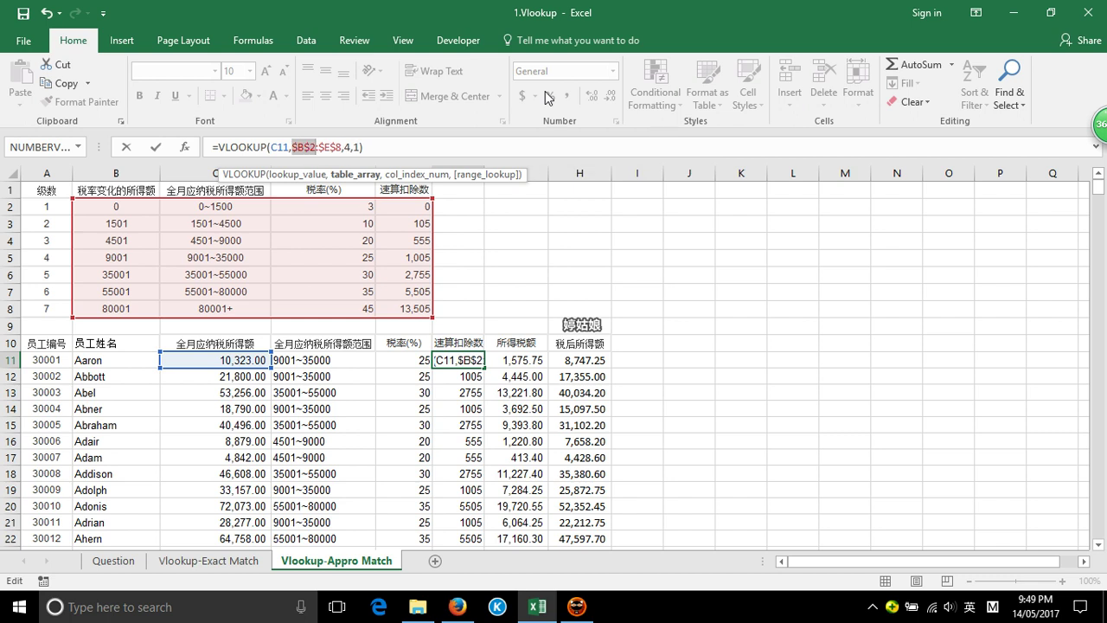
key(F4)
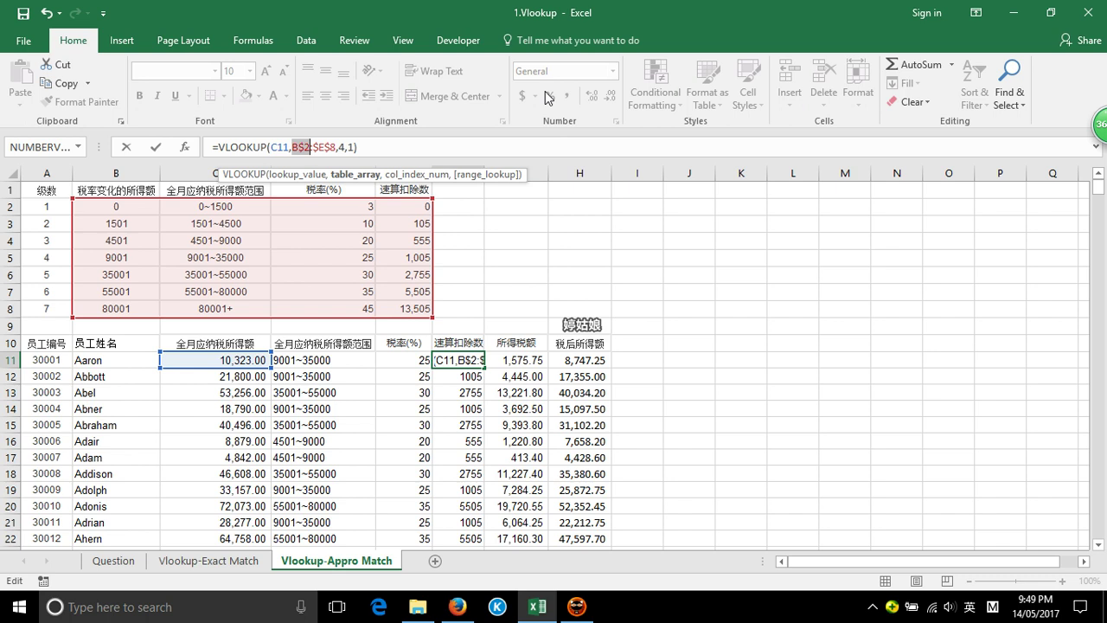
key(F4)
key(F4)
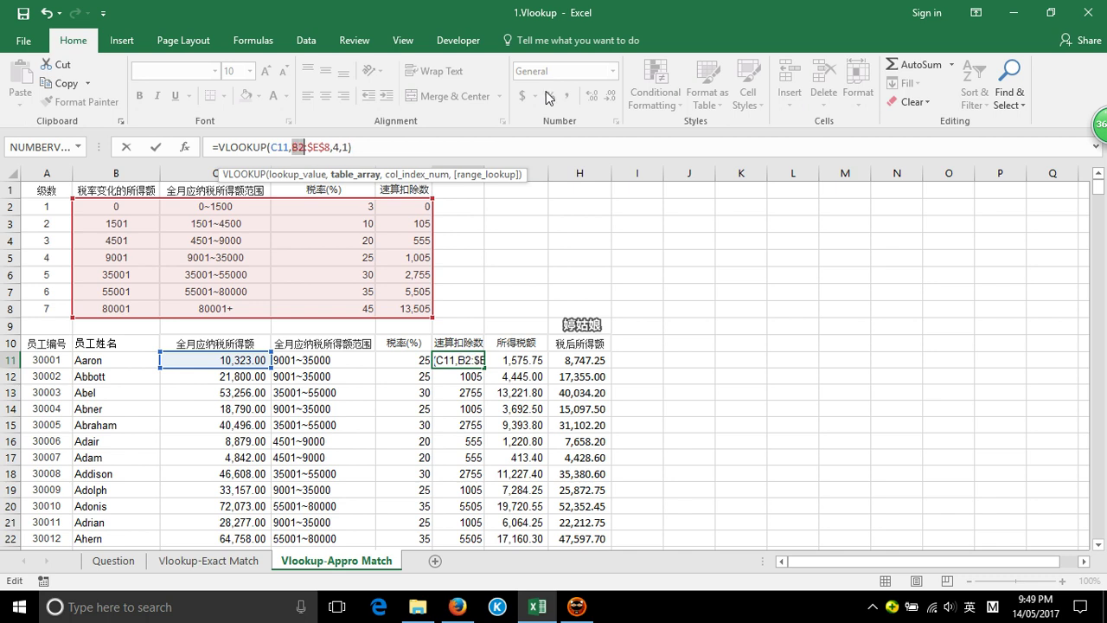
key(F4)
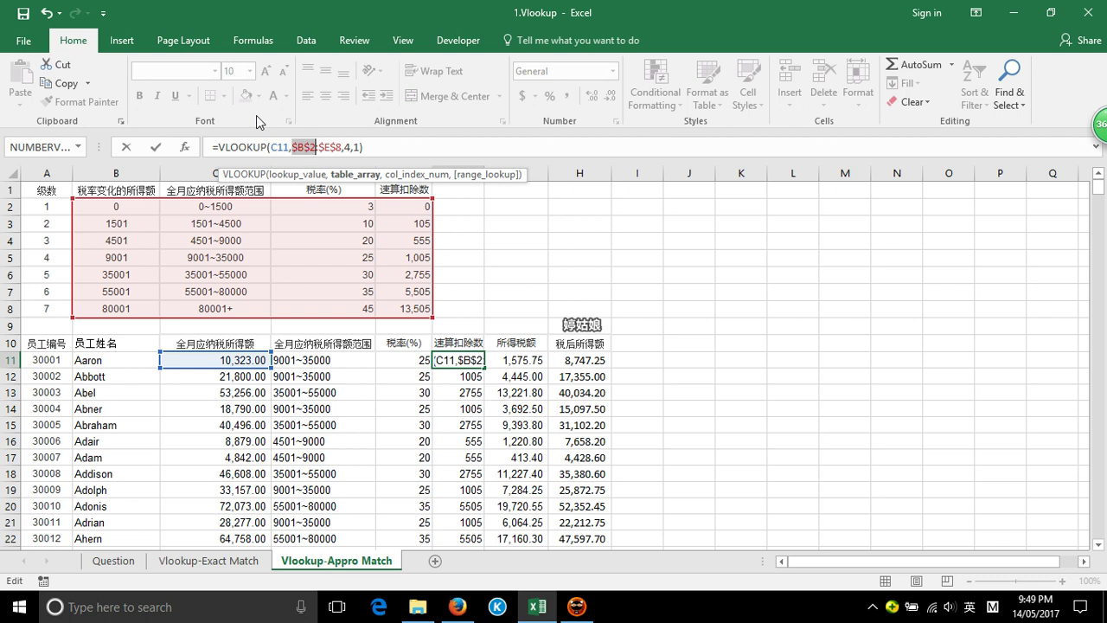
key(Return)
click(467, 360)
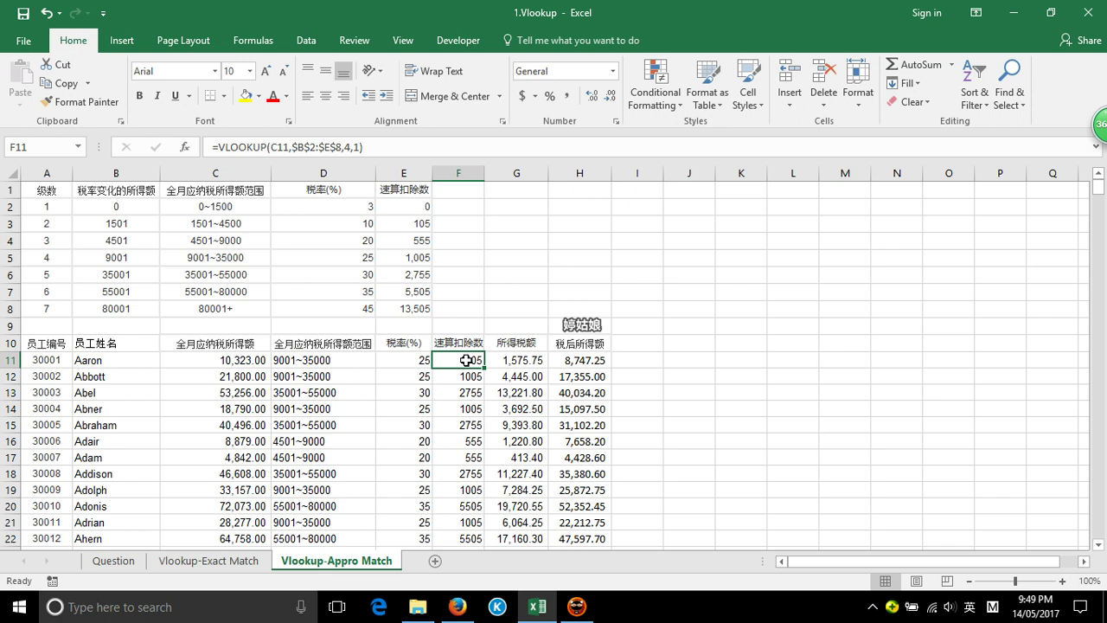